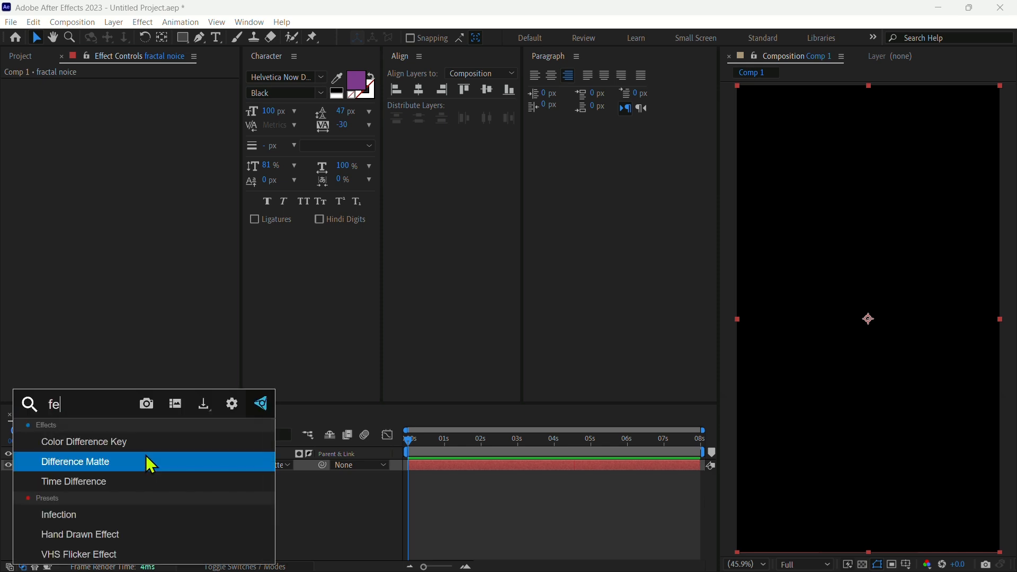
# Apply the Fractal Noise effect to the fractal noice layer
pyautogui.press('BackSpace')
pyautogui.write('ra')
pyautogui.click(127, 462)
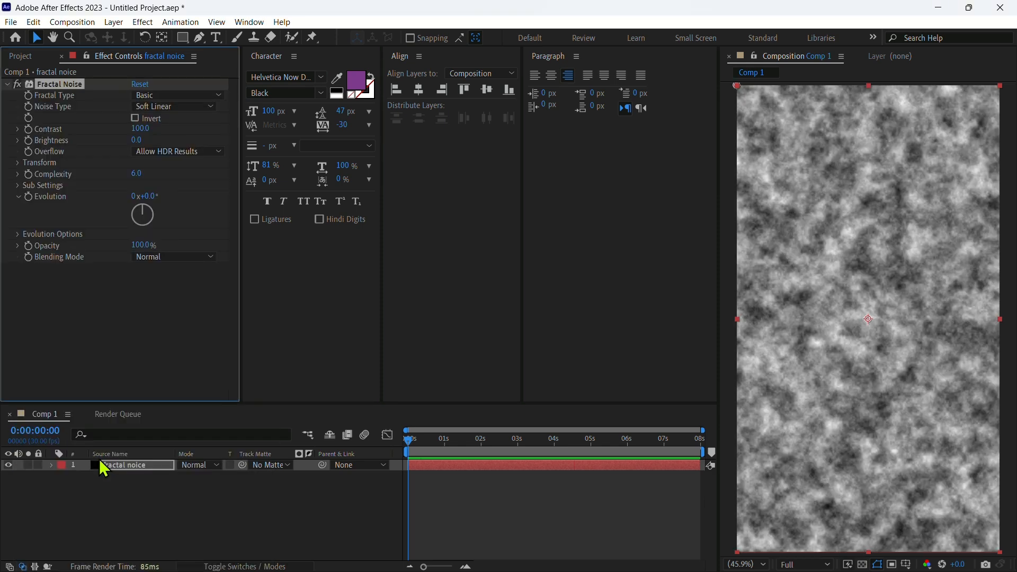
# Set the Fractal Noise type to Dynamic and the noise type to Block
pyautogui.click(153, 96)
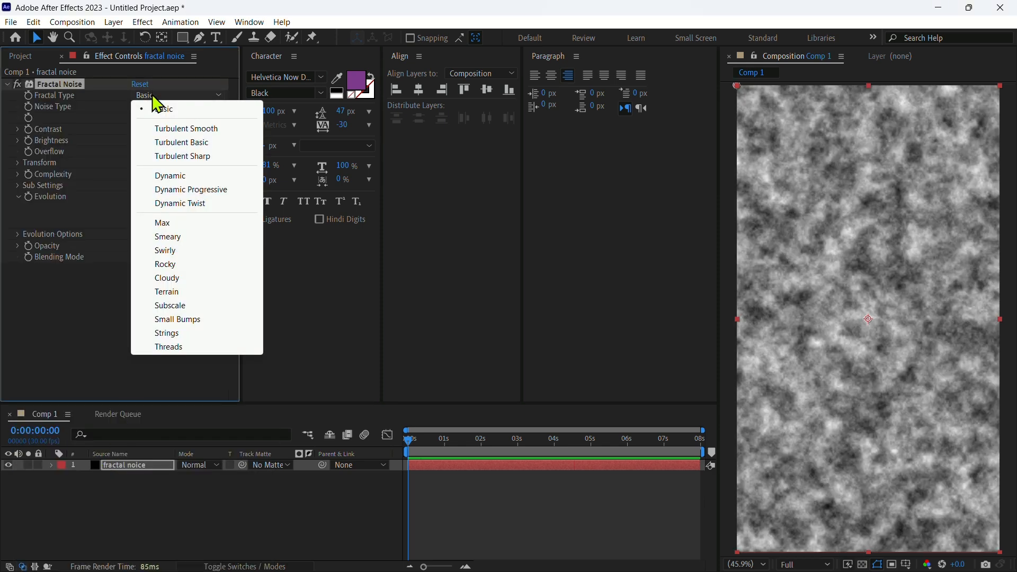
pyautogui.click(175, 176)
pyautogui.click(167, 107)
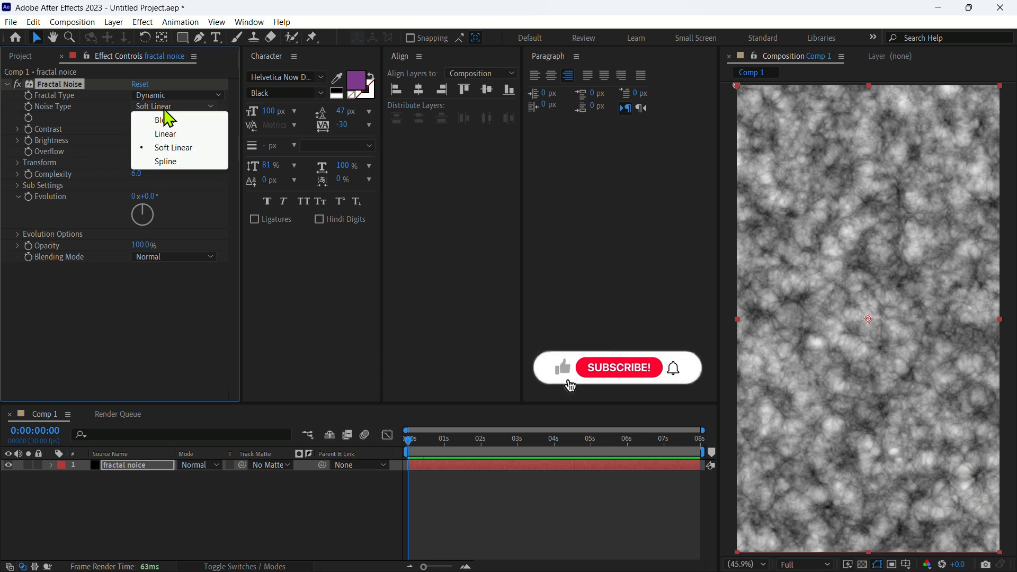
pyautogui.click(181, 123)
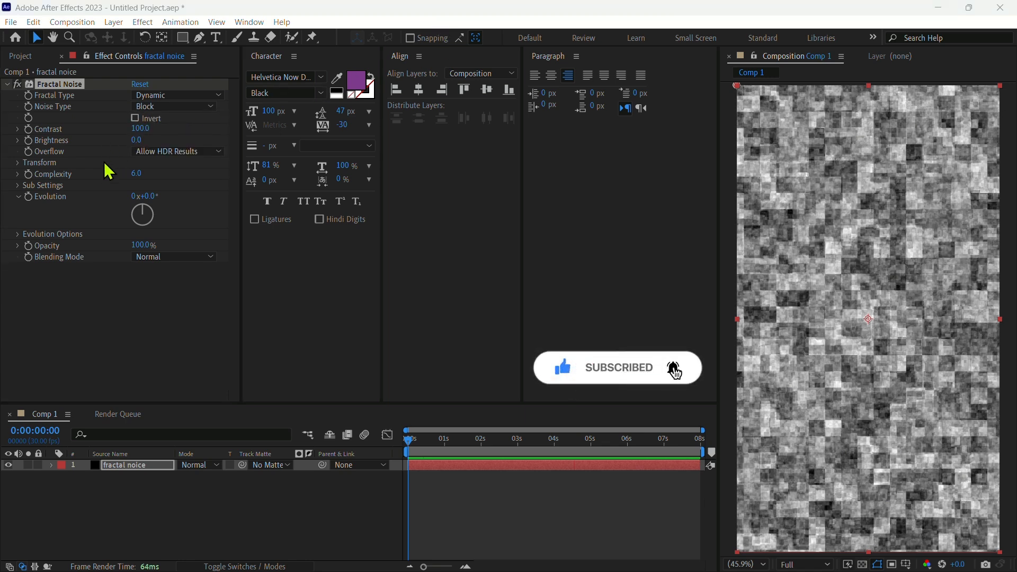
# Turn off Uniform Scaling, set Scale Width about 494, Scale Height about 591, and raise Contrast to 223
pyautogui.click(18, 162)
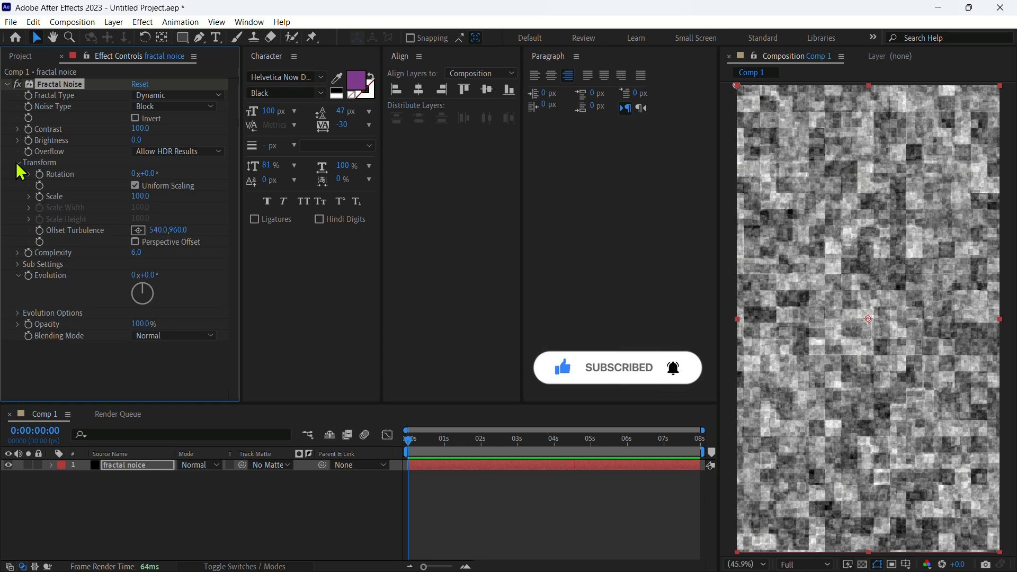
pyautogui.click(135, 185)
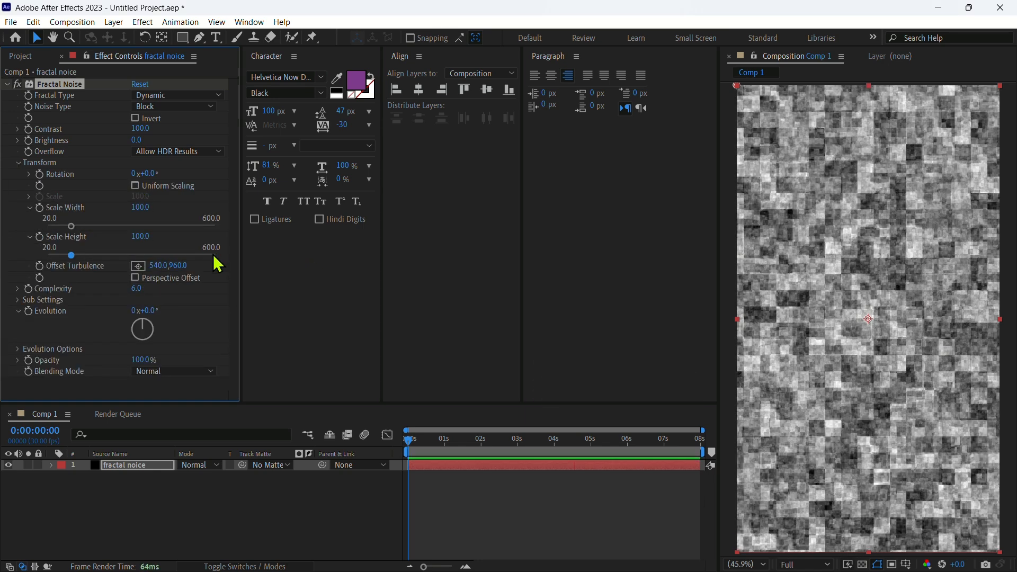
pyautogui.click(214, 256)
pyautogui.click(186, 226)
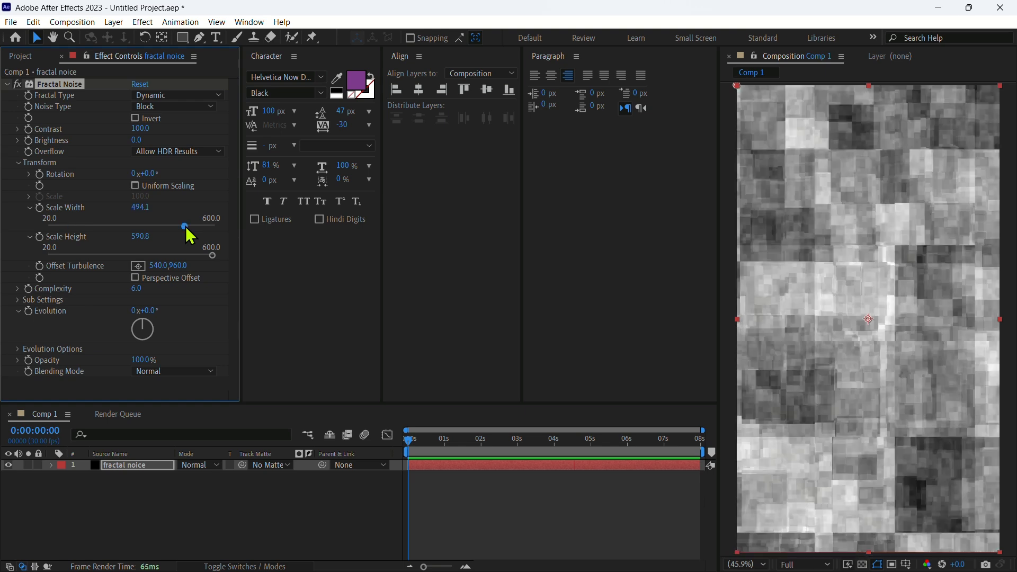
pyautogui.moveTo(141, 128); pyautogui.dragTo(214, 136)
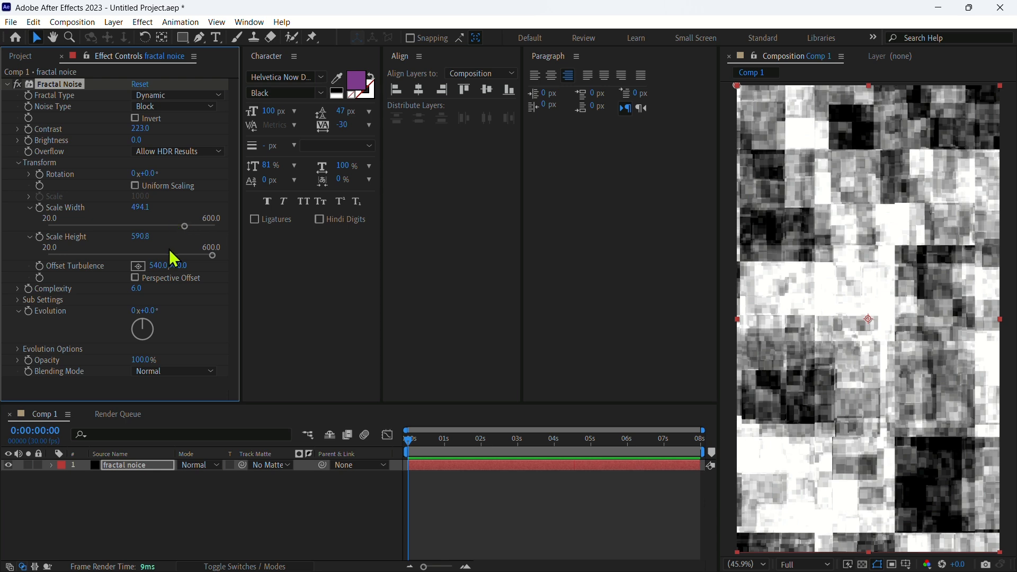
# Add an expression to the Random Seed property under Evolution Options
pyautogui.click(17, 349)
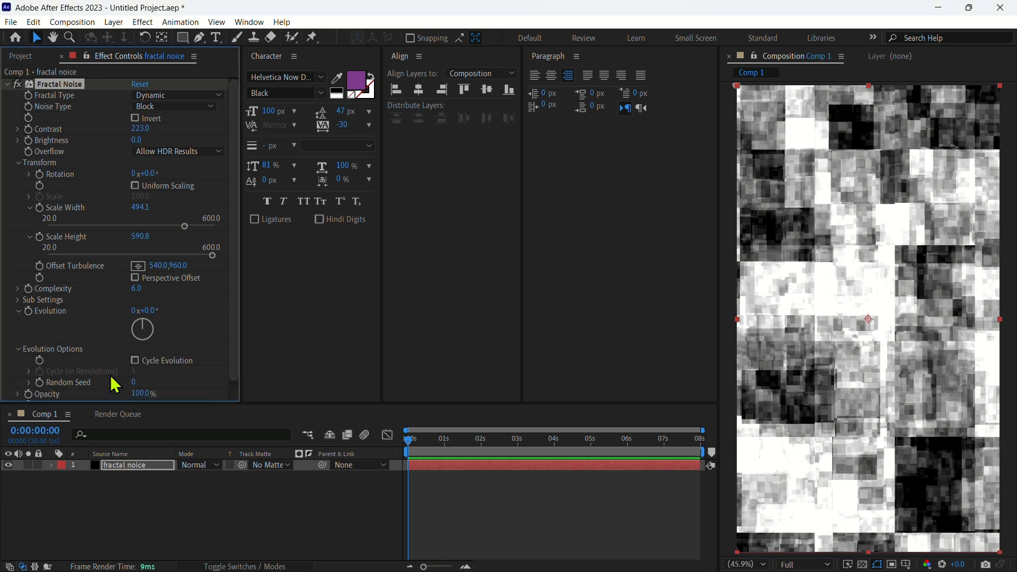
pyautogui.scroll(-1, 115, 385)
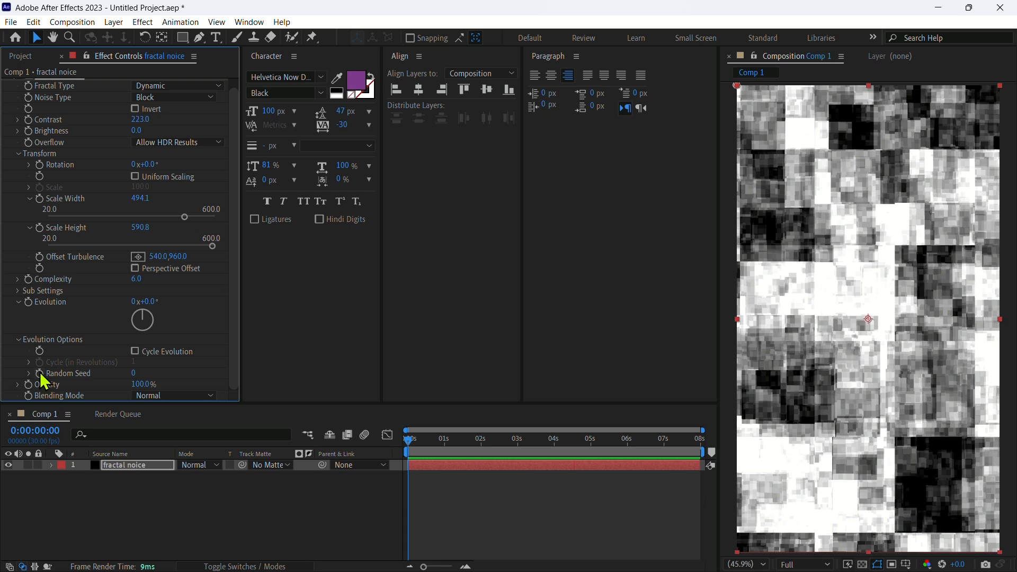
pyautogui.keyDown('alt'); pyautogui.click(40, 374); pyautogui.keyUp('alt')
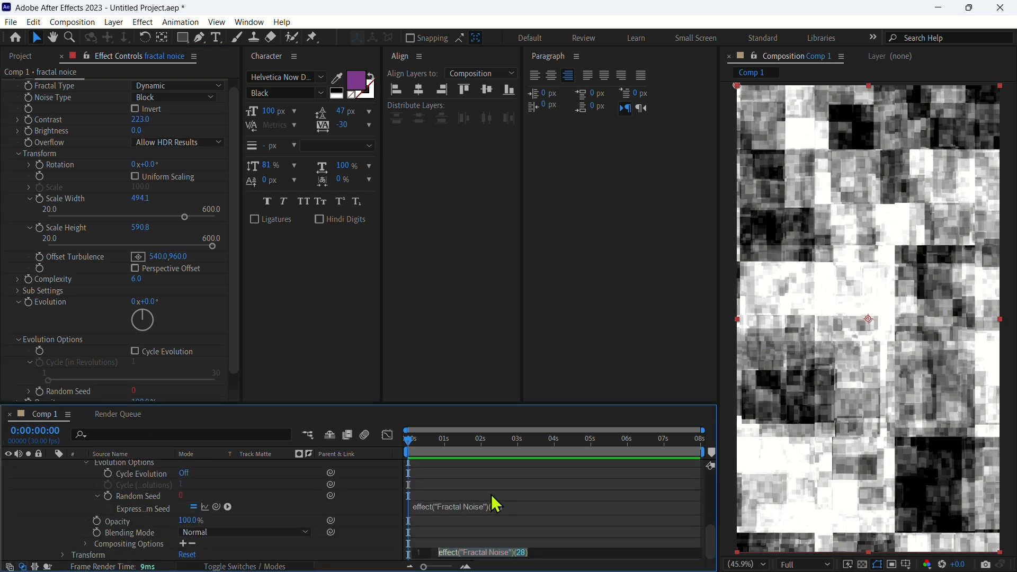
pyautogui.click(492, 496)
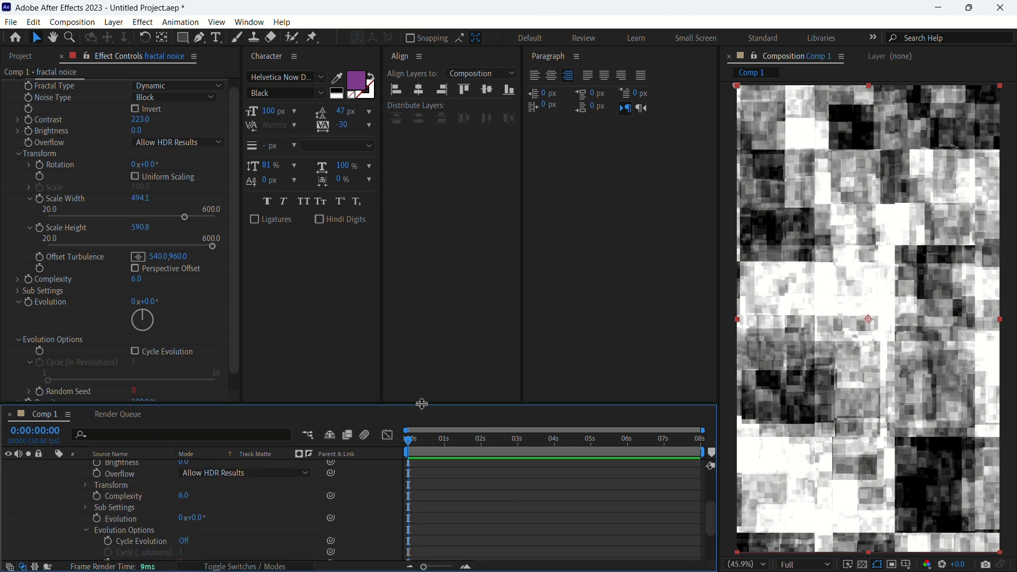
pyautogui.moveTo(422, 403); pyautogui.dragTo(422, 292)
pyautogui.click(497, 507)
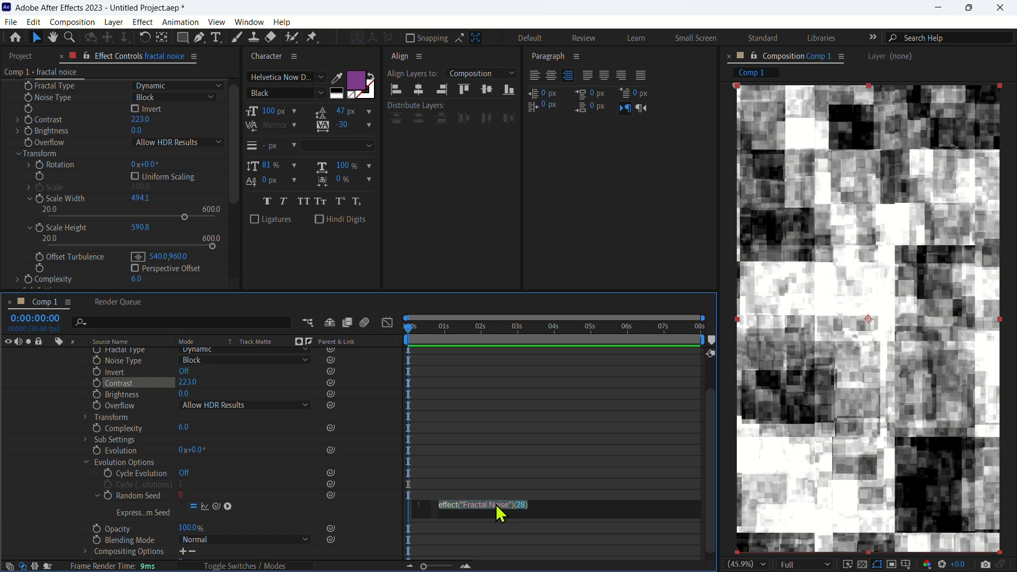
# Enter posterizeTime(12) as the first line of the Random Seed expression
pyautogui.write('pos')
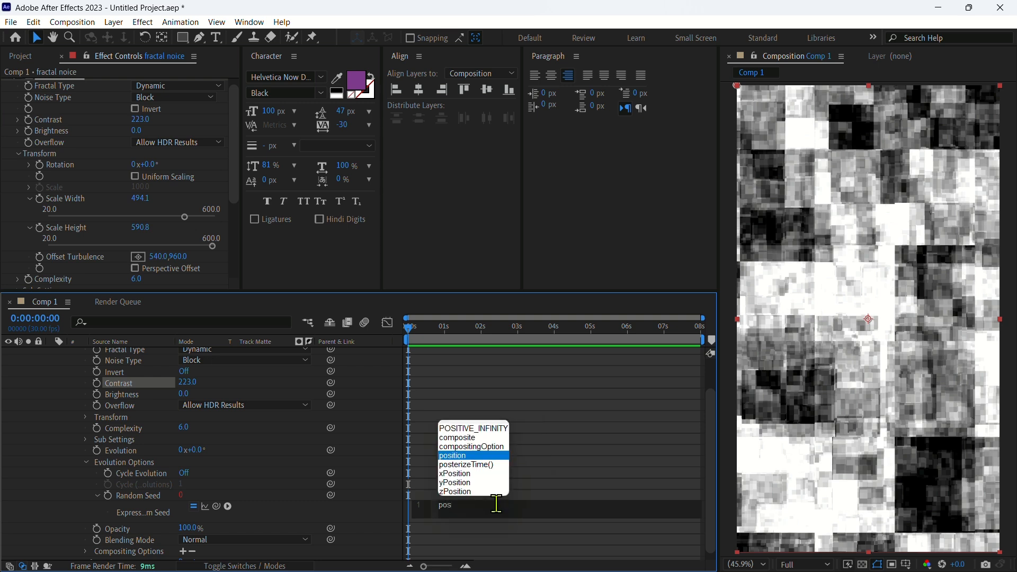
pyautogui.click(482, 465)
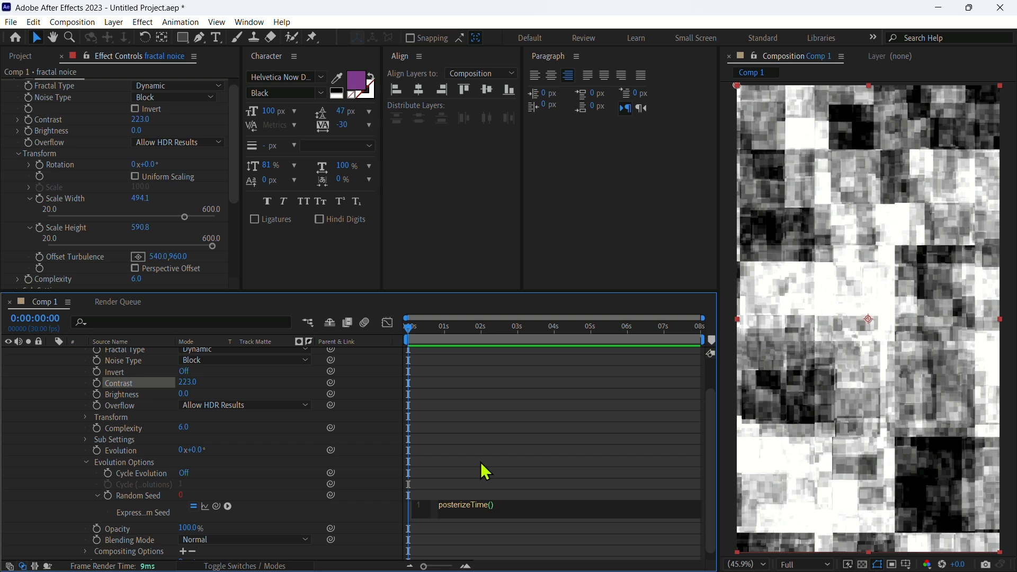
pyautogui.write('12')
pyautogui.click(482, 462)
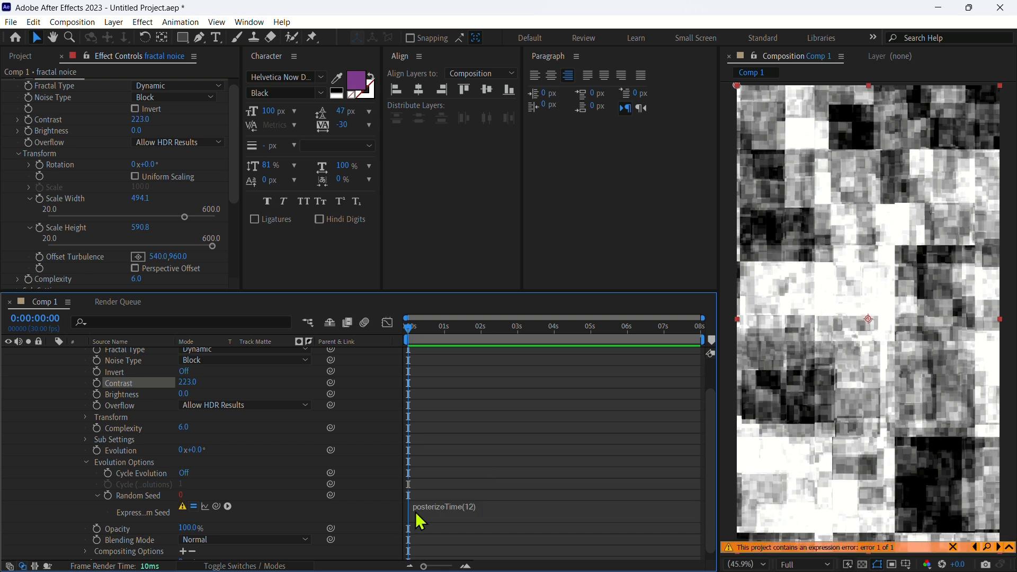
# Add time*15 as the second line of the Random Seed expression and commit it
pyautogui.click(499, 506)
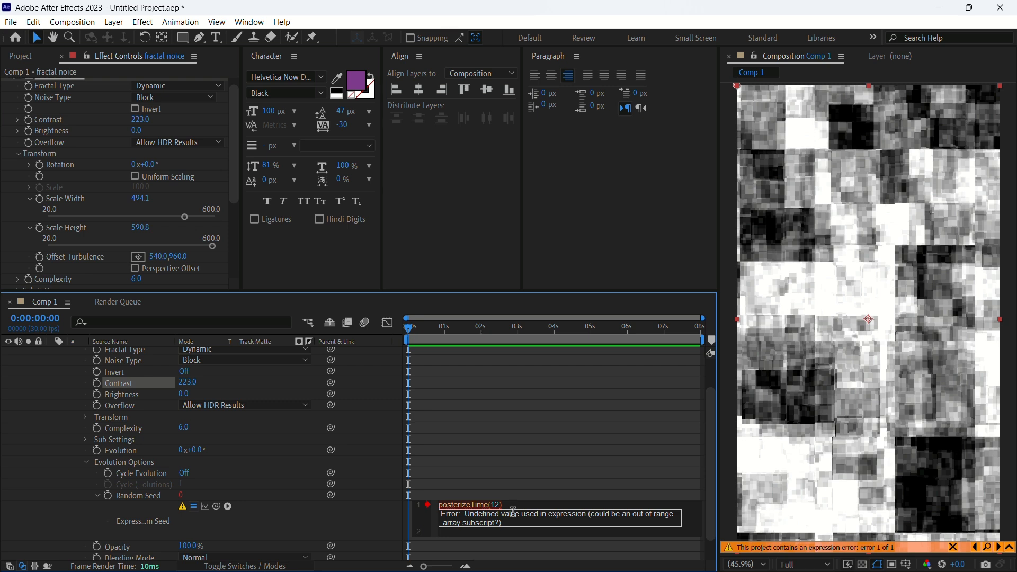
pyautogui.write('time*')
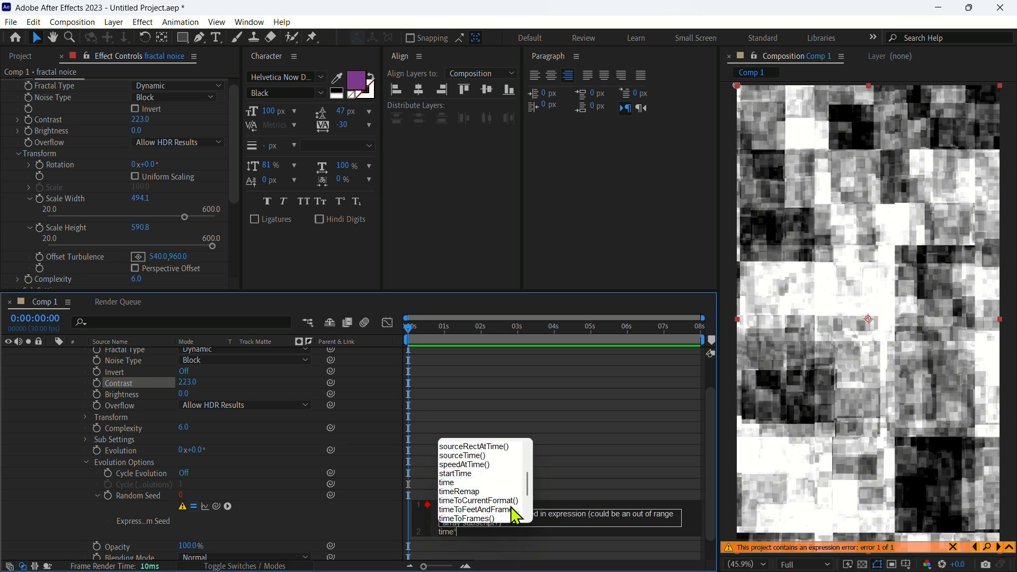
pyautogui.press('Escape')
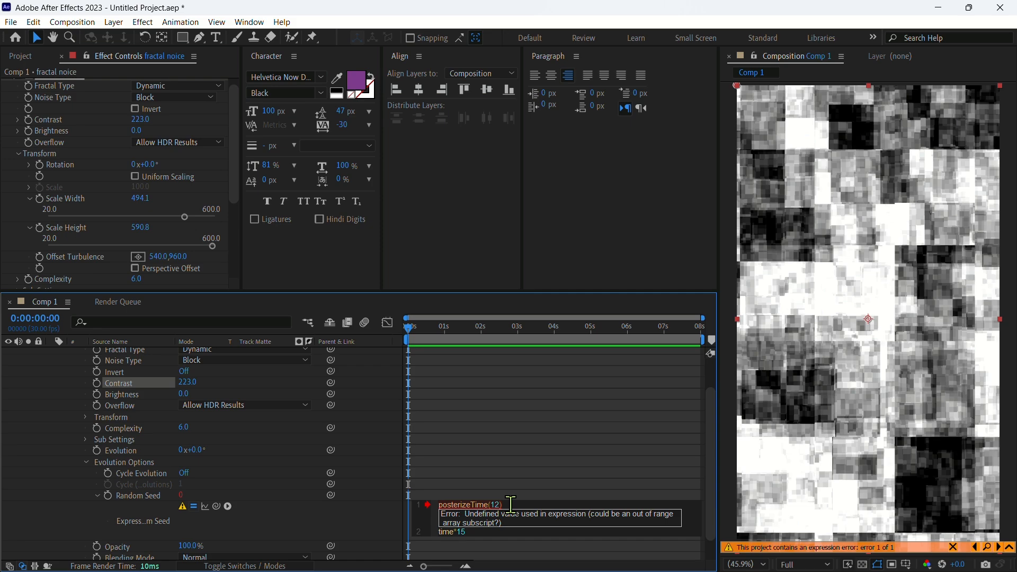
pyautogui.press('KP_Enter')
# Play back the composition to preview the animated block noise
pyautogui.press('space')
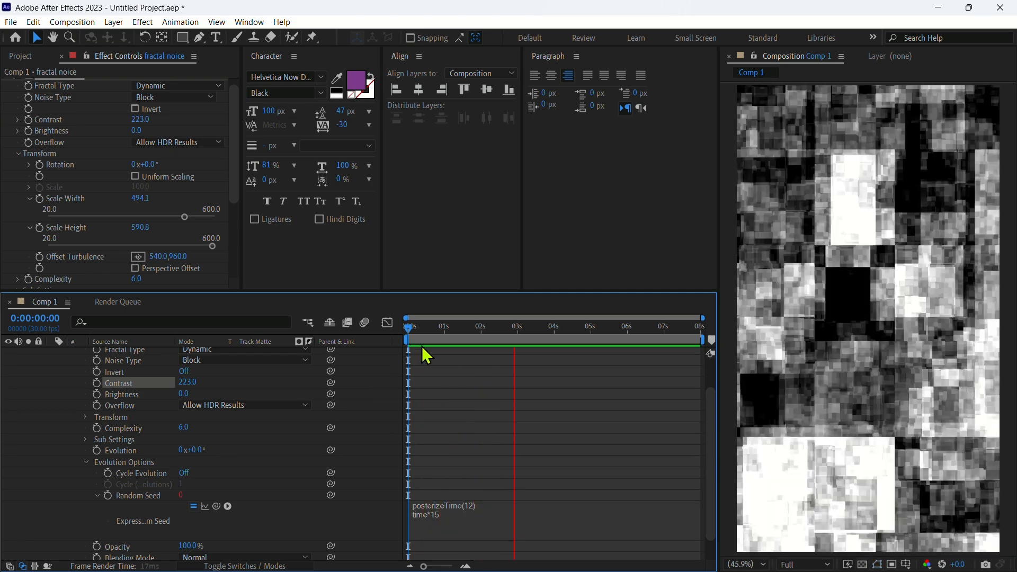
pyautogui.press('space')
pyautogui.scroll(3, 31, 452)
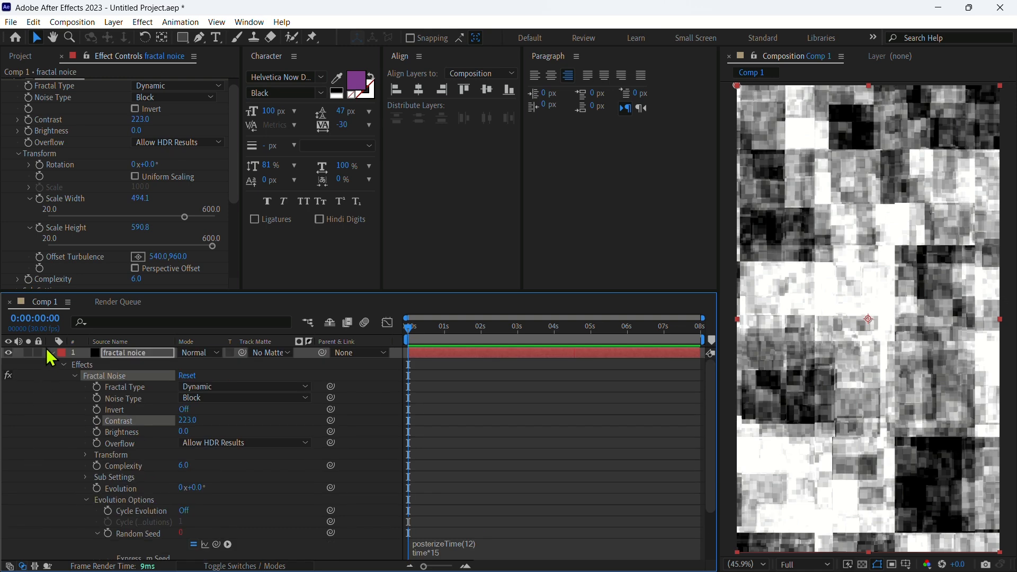
pyautogui.click(50, 352)
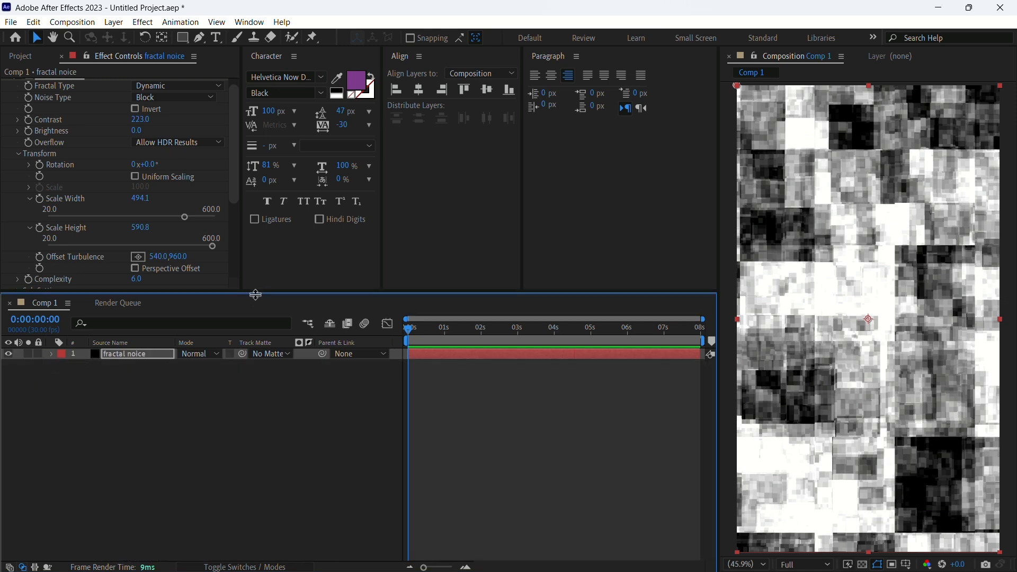
pyautogui.moveTo(252, 293); pyautogui.dragTo(235, 399)
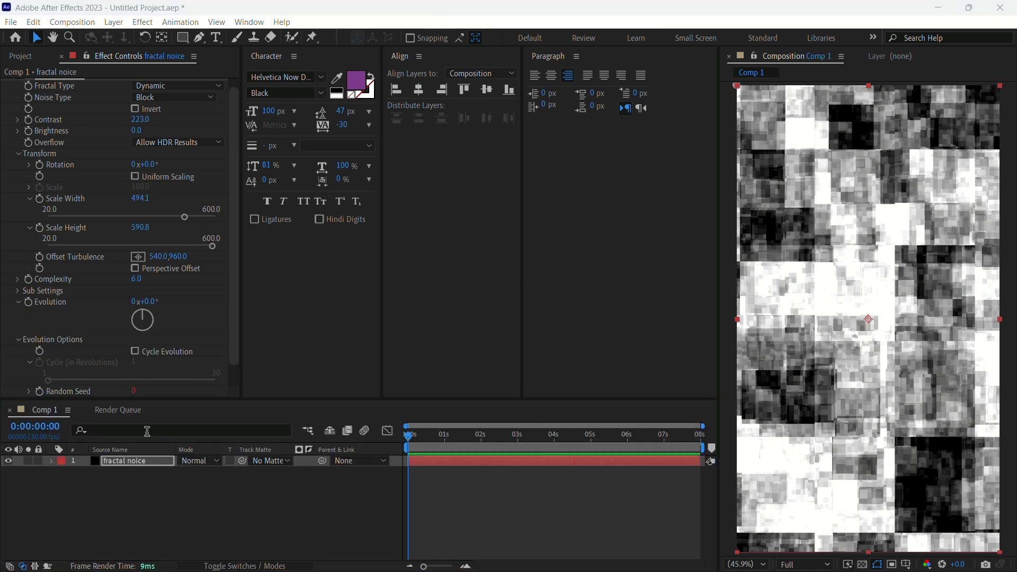
# Pre-compose the noise layer, moving all attributes and adjusting duration, naming the new composition fractal
pyautogui.rightClick(124, 462)
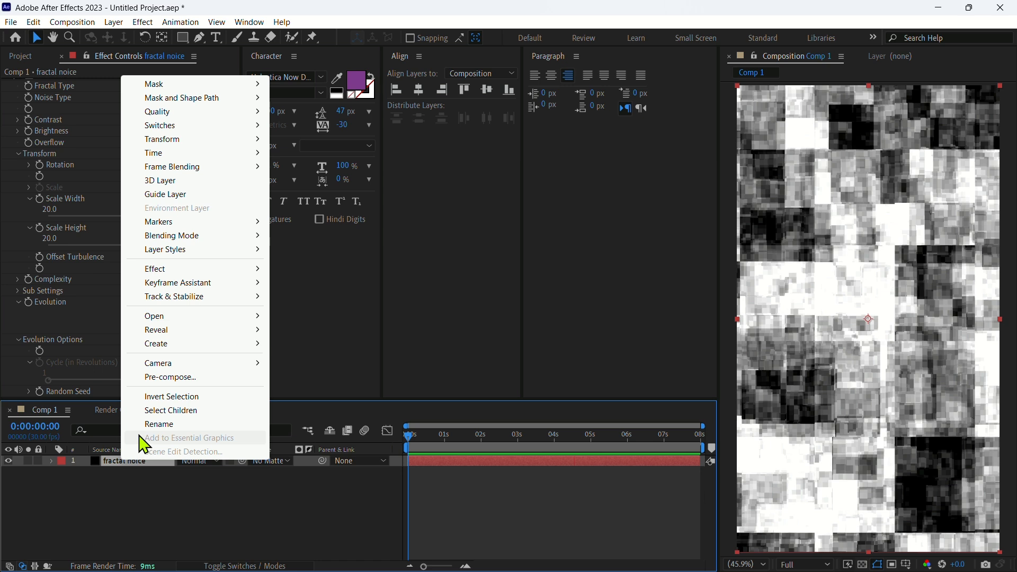
pyautogui.click(169, 378)
pyautogui.click(396, 300)
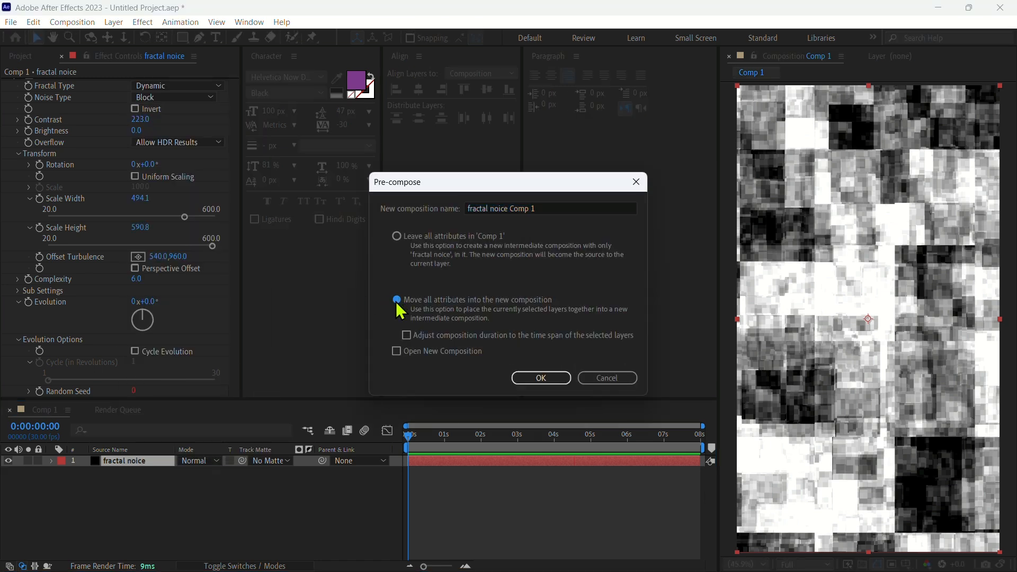
pyautogui.click(407, 335)
pyautogui.moveTo(552, 209); pyautogui.dragTo(482, 211)
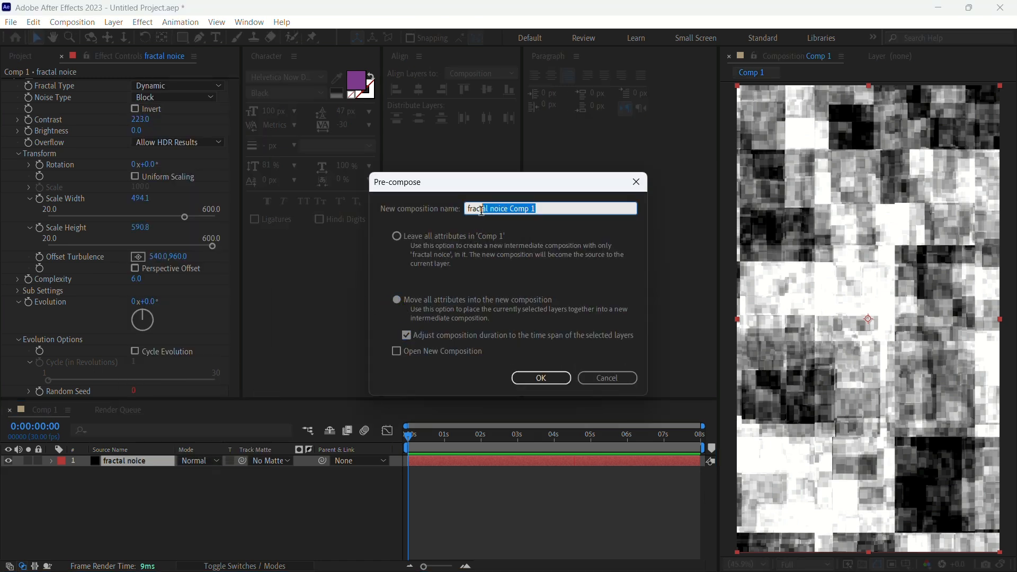
pyautogui.press('BackSpace')
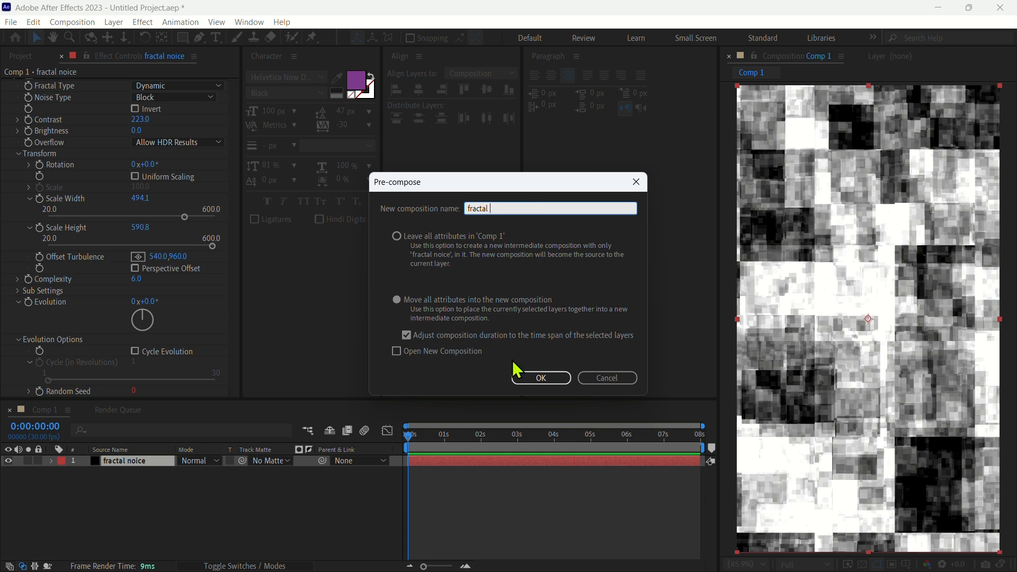
pyautogui.click(538, 381)
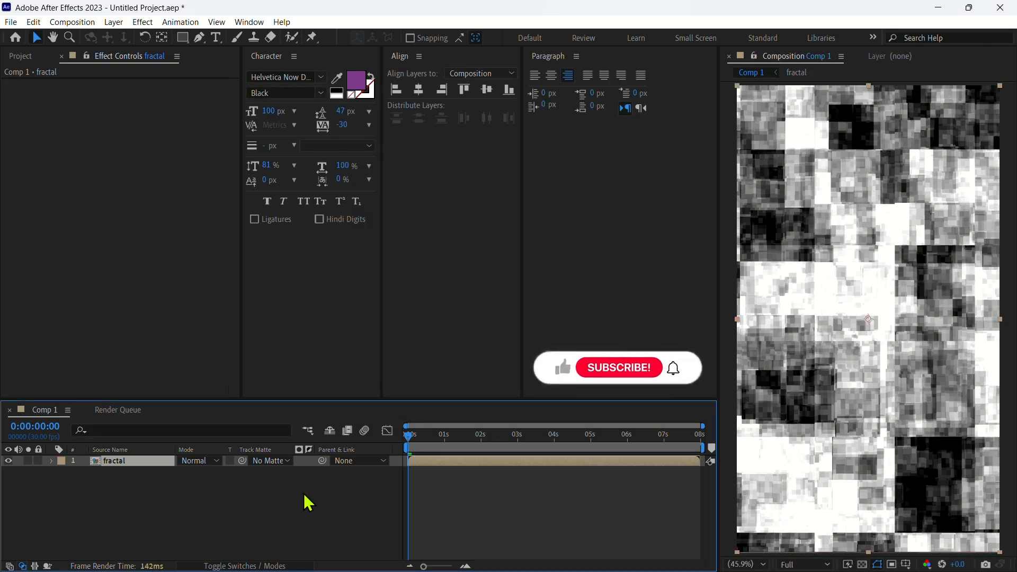
# Add a new adjustment layer to the composition
pyautogui.rightClick(137, 501)
pyautogui.moveTo(181, 345)
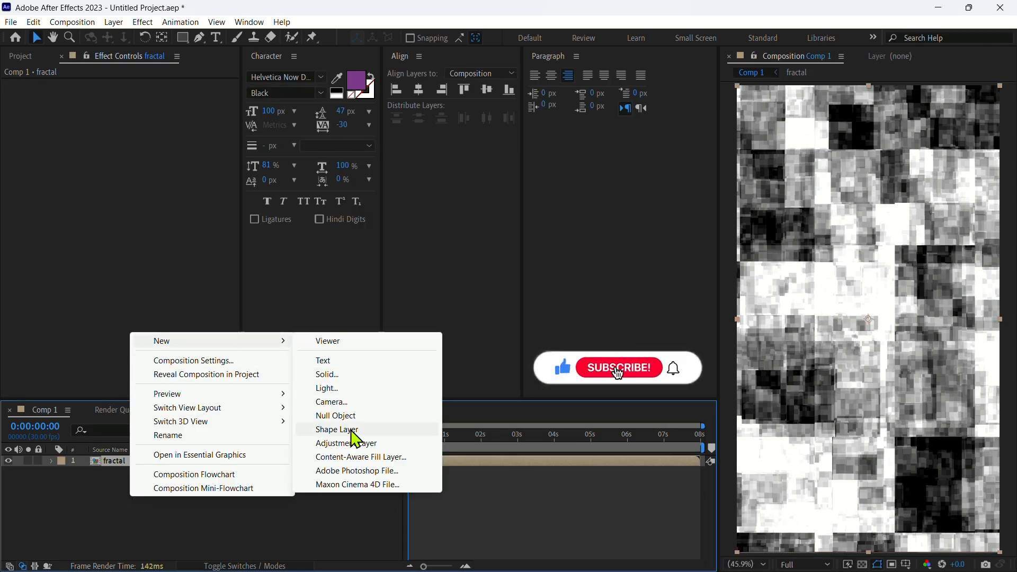
pyautogui.click(345, 444)
# Hide the fractal layer's visibility in the composition
pyautogui.click(13, 56)
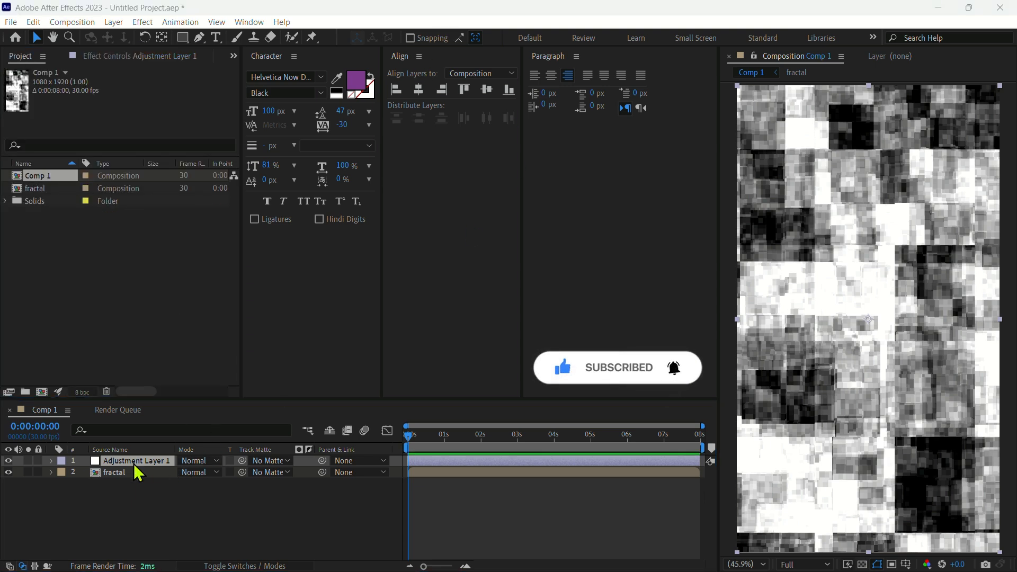
pyautogui.click(170, 518)
pyautogui.click(8, 472)
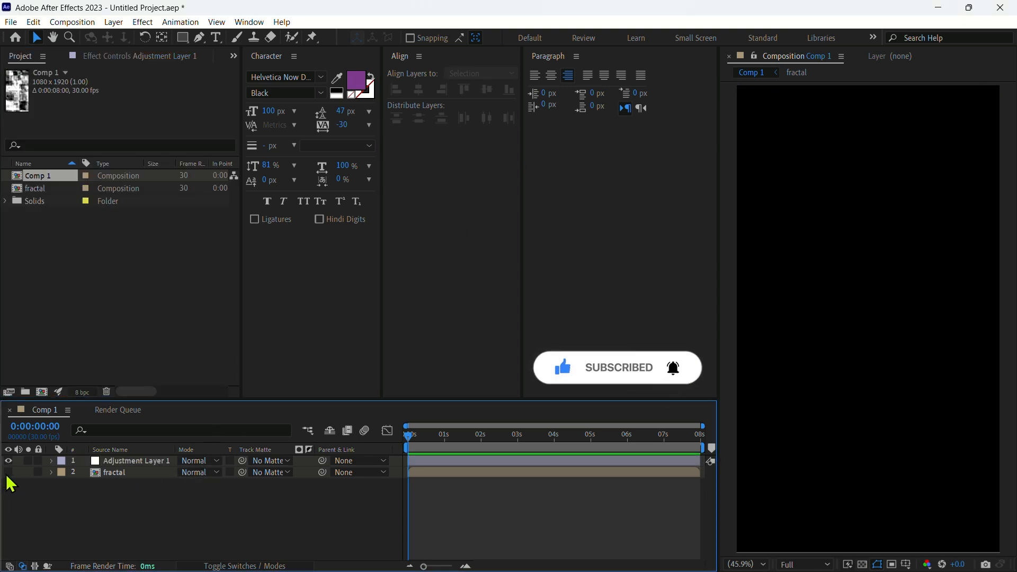
# Create a white YOUTUBE text layer and align it to the composition's center
pyautogui.click(215, 38)
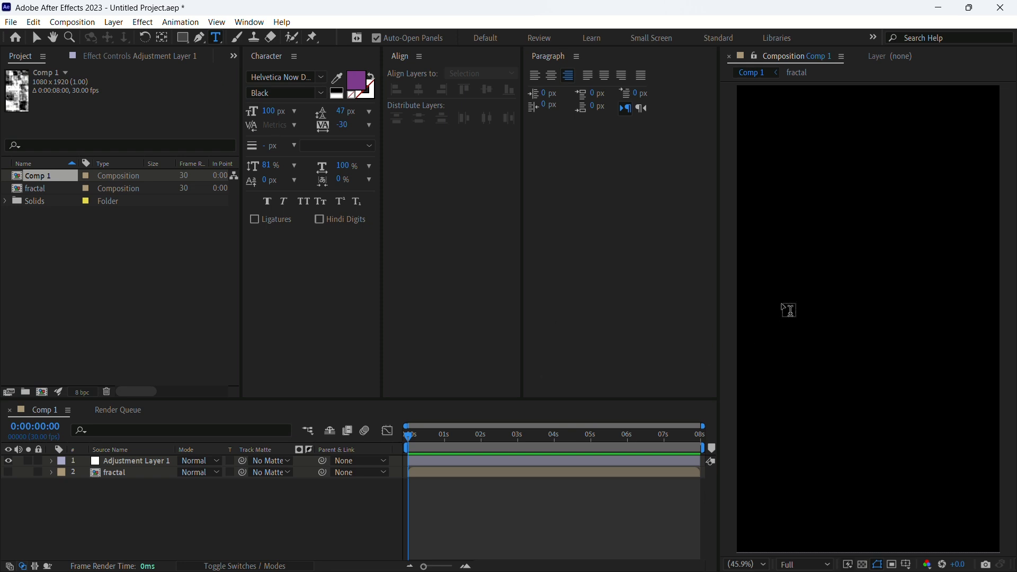
pyautogui.click(790, 288)
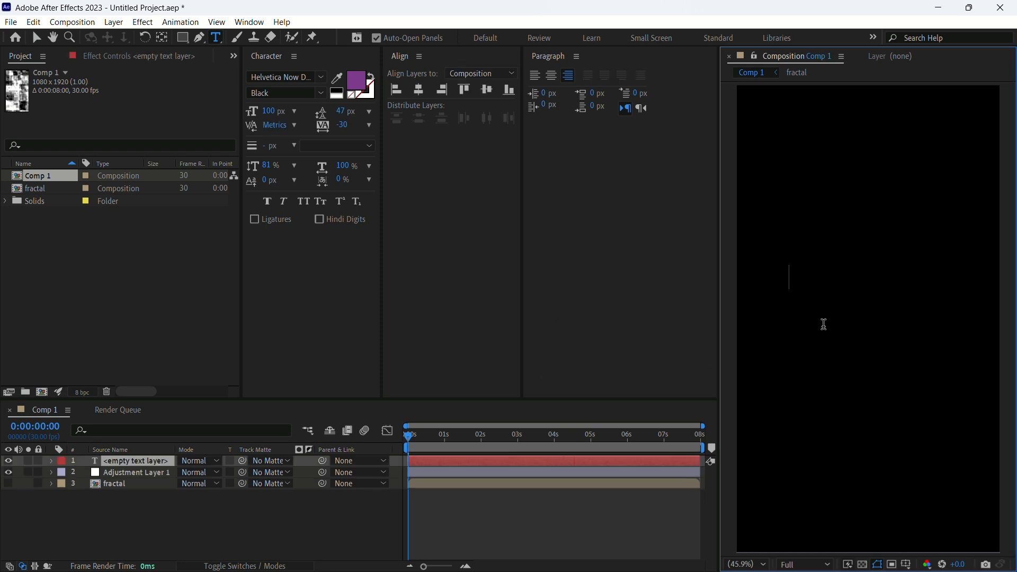
pyautogui.click(419, 91)
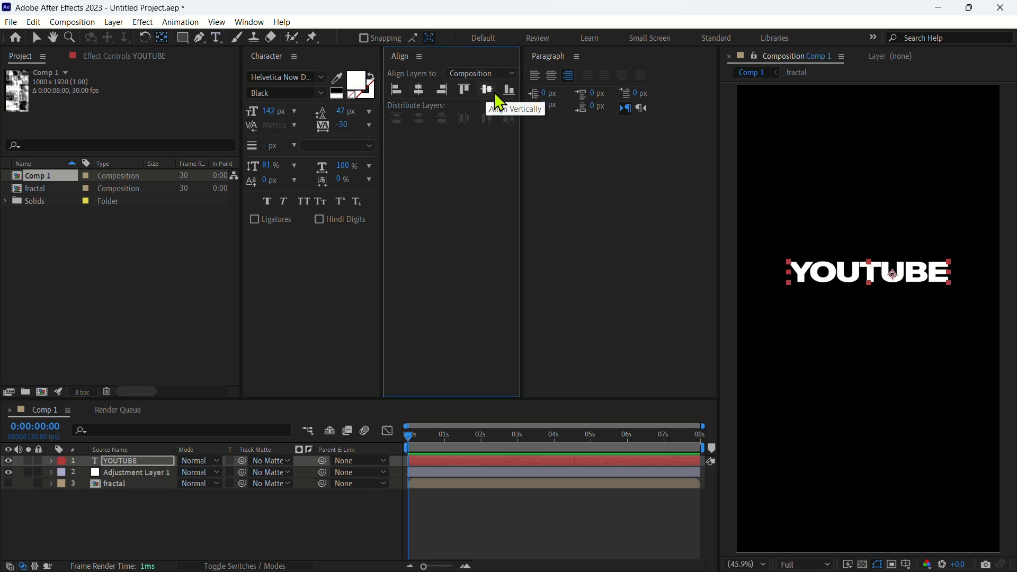
pyautogui.click(490, 92)
# Center the text layer's anchor point using the Pan Behind tool
pyautogui.click(161, 40)
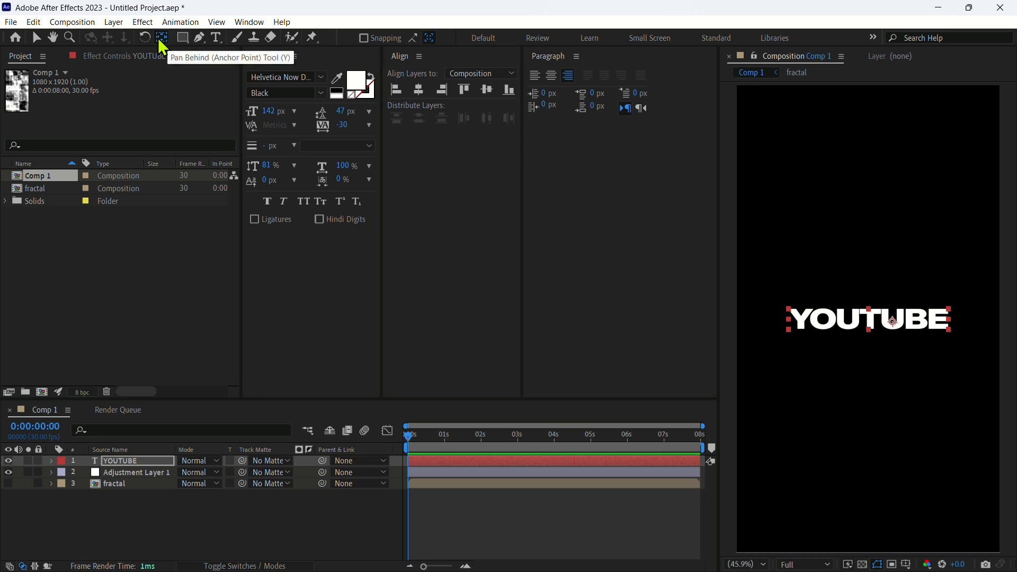
pyautogui.keyDown('ctrl'); pyautogui.doubleClick(161, 41); pyautogui.keyUp('ctrl')
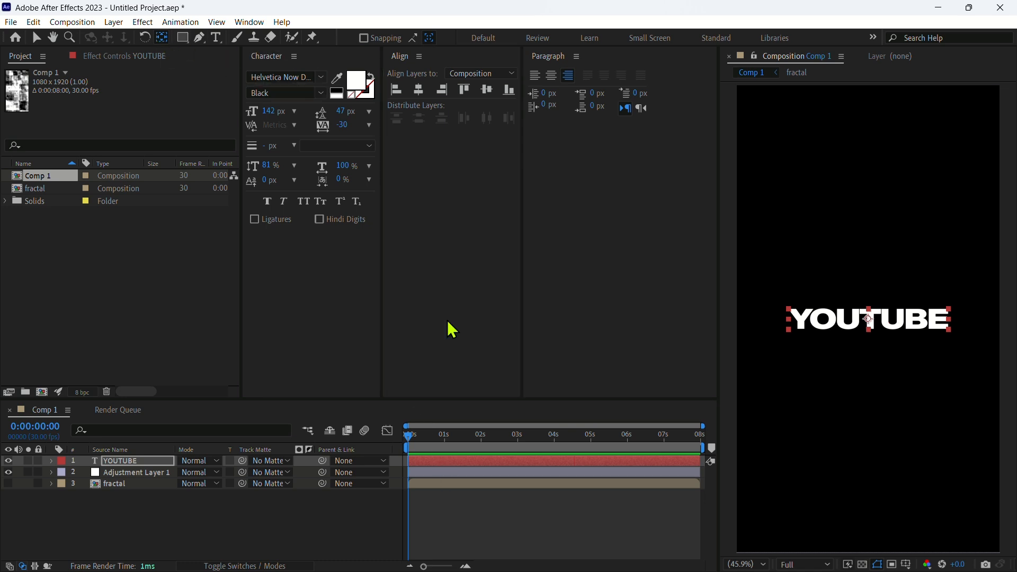
# Move the YOUTUBE text layer to the bottom of the layer stack and select the adjustment layer
pyautogui.click(464, 523)
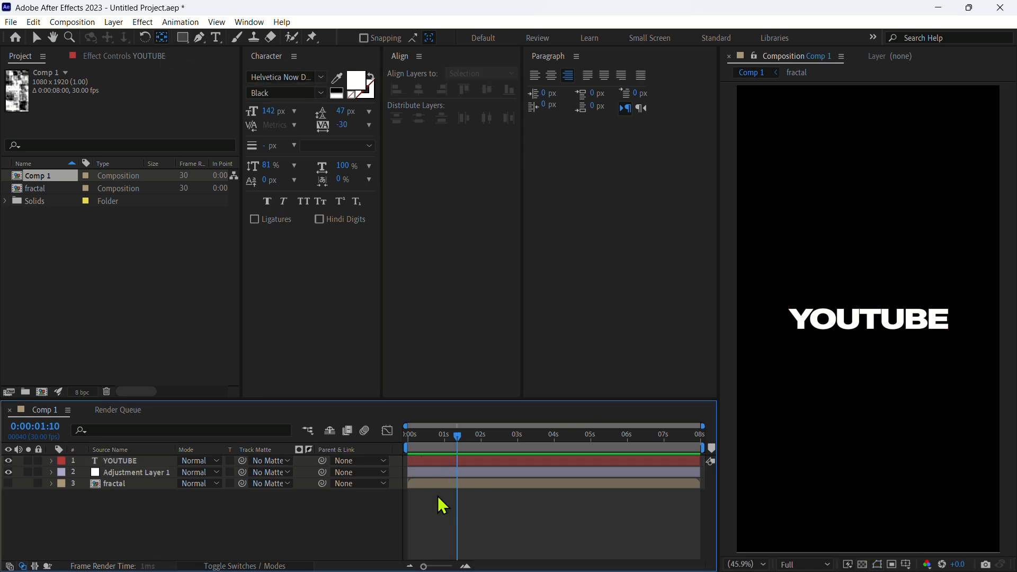
pyautogui.moveTo(114, 463); pyautogui.dragTo(125, 521)
pyautogui.click(122, 462)
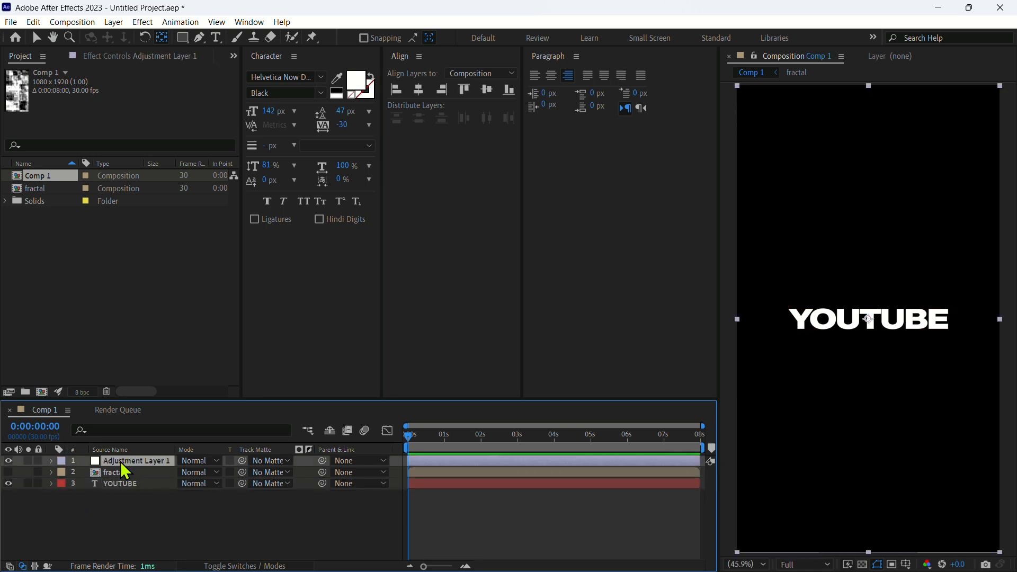
# Apply Displacement Map to the adjustment layer, using the fractal layer as the displacement map layer, and preview it
pyautogui.hotkey('ctrl', 'space')
pyautogui.write('di')
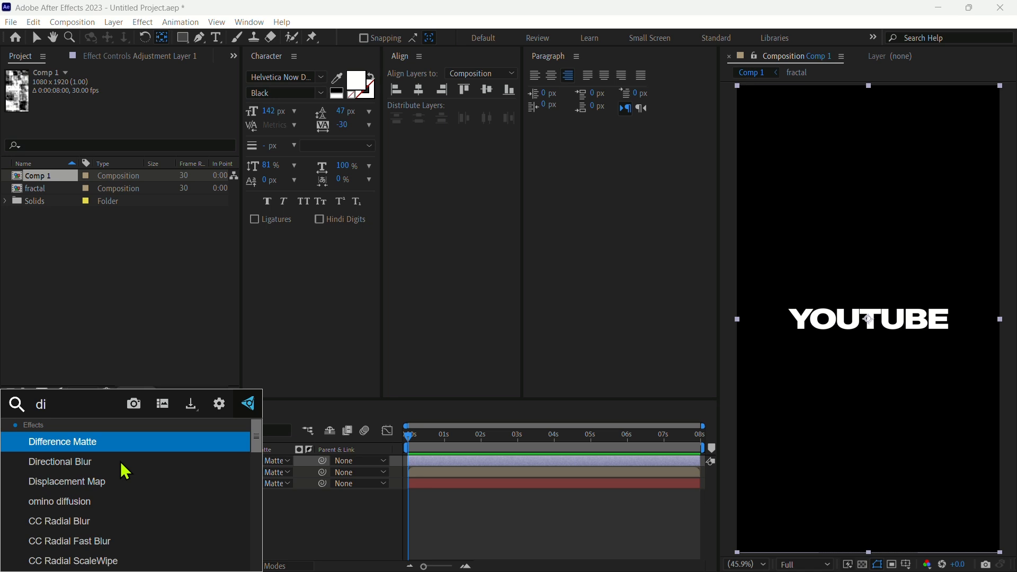
pyautogui.click(118, 482)
pyautogui.click(155, 95)
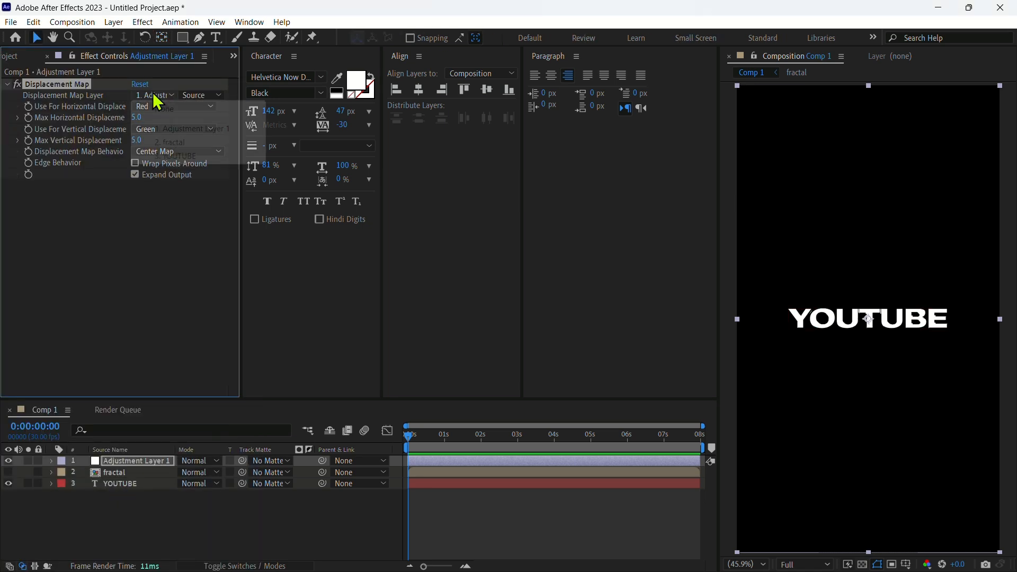
pyautogui.click(204, 141)
pyautogui.press('space')
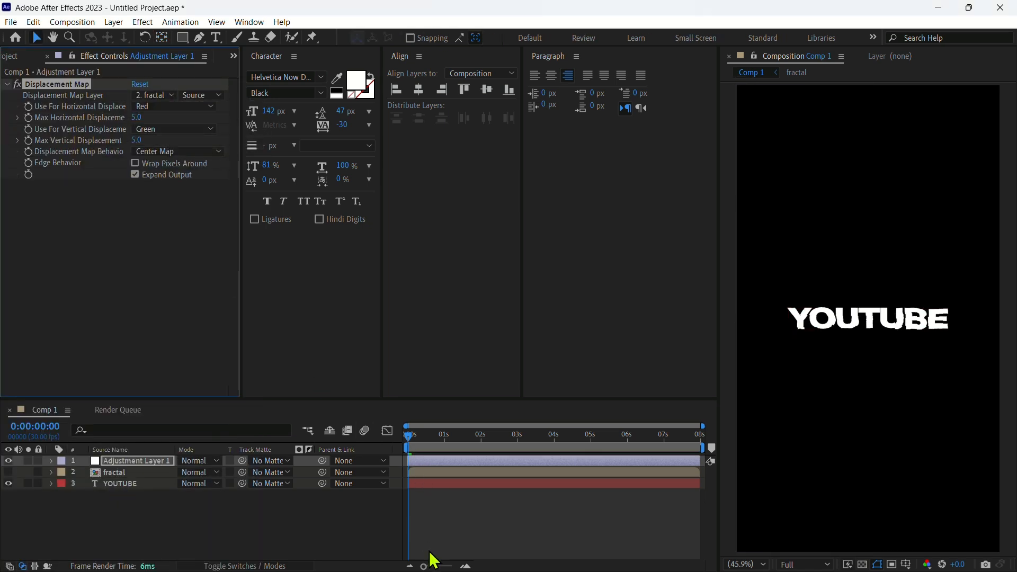
pyautogui.press('space')
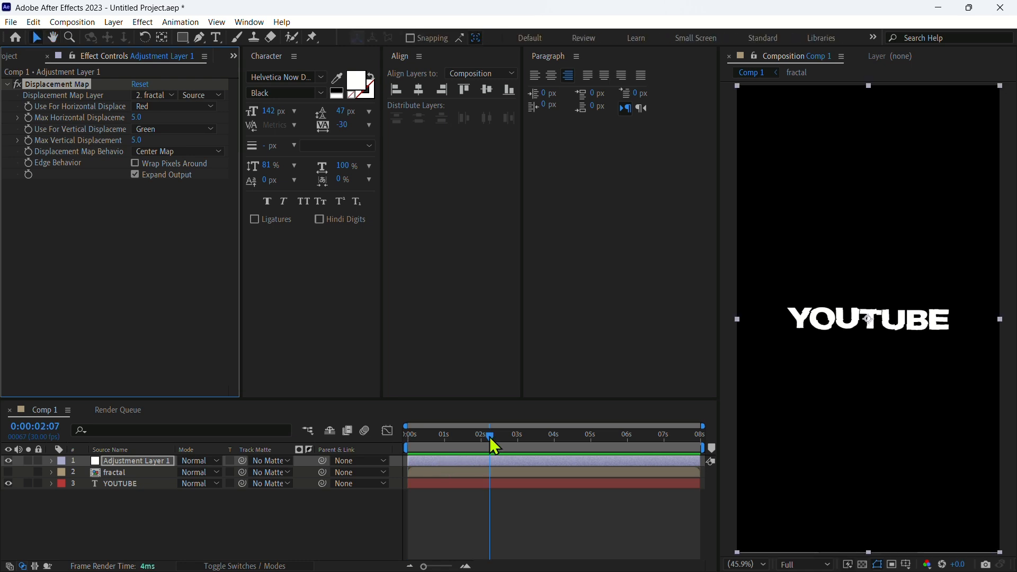
# At the start of the timeline, set keyframes for Max Horizontal and Max Vertical Displacement and reveal them
pyautogui.click(408, 438)
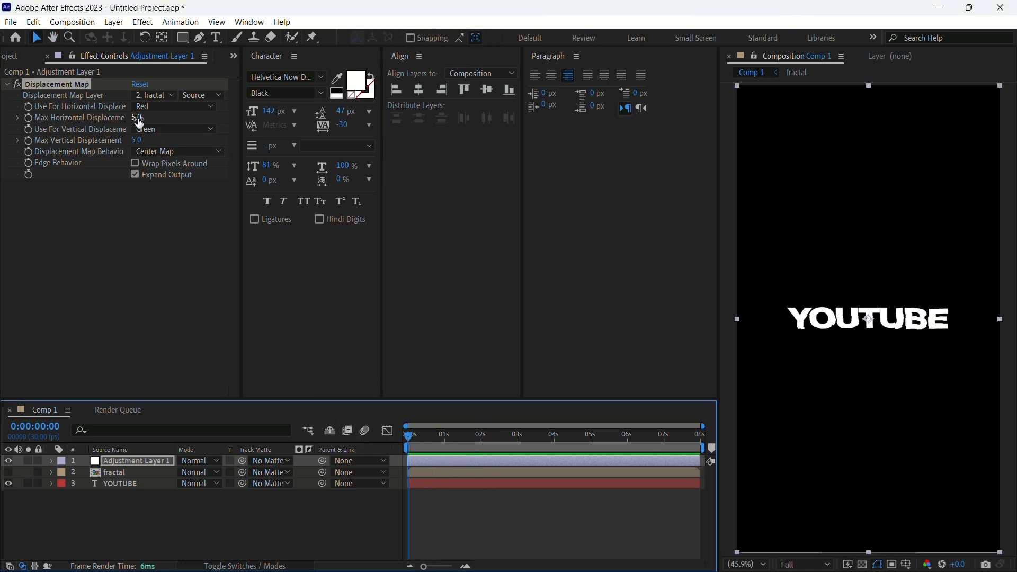
pyautogui.click(29, 123)
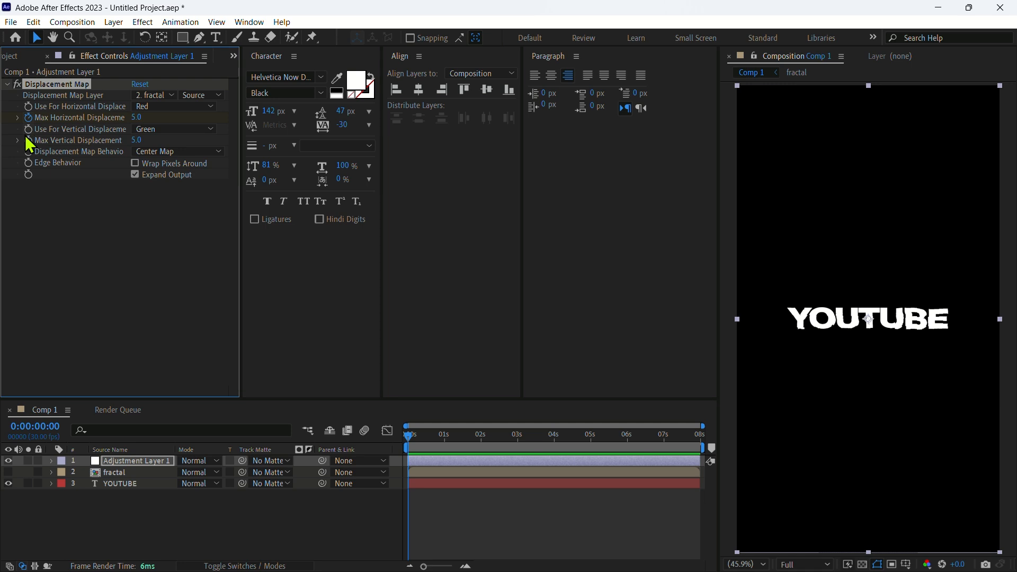
pyautogui.click(140, 465)
pyautogui.press('u')
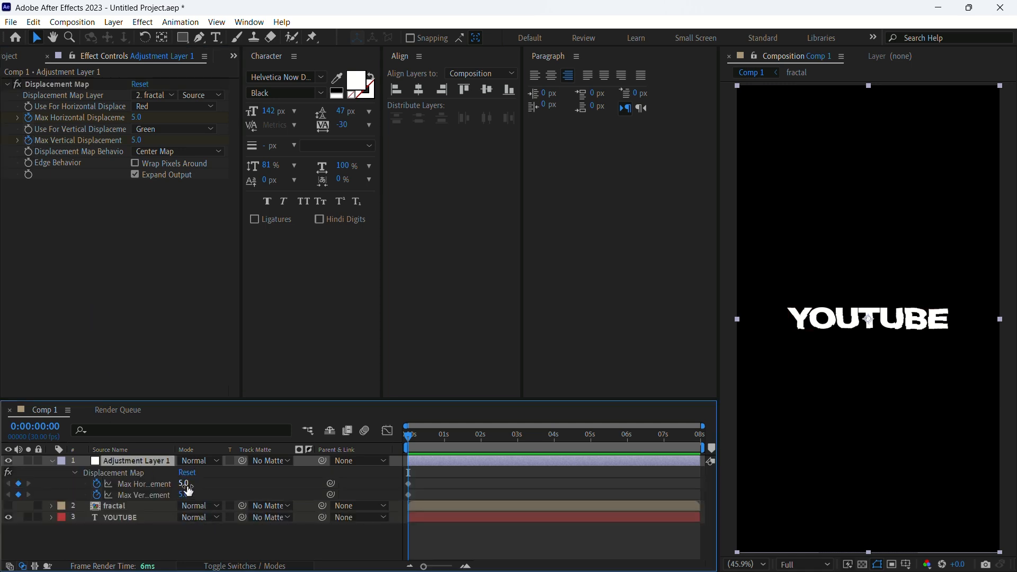
# At frame 11, set Max Horizontal Displacement to -104 and Max Vertical Displacement to 62
pyautogui.moveTo(408, 436); pyautogui.dragTo(421, 438)
pyautogui.moveTo(185, 487); pyautogui.dragTo(110, 483)
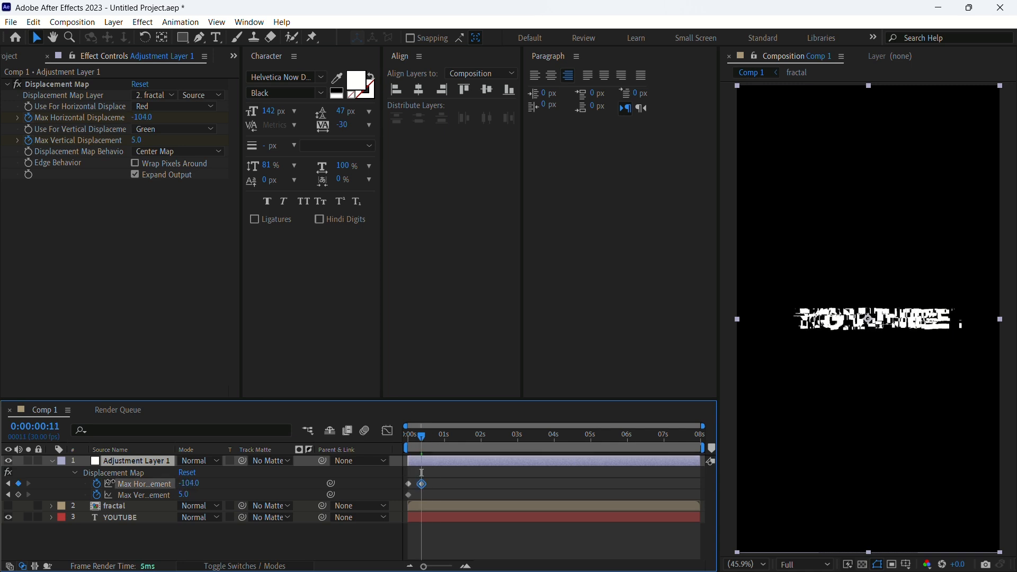
pyautogui.moveTo(183, 494); pyautogui.dragTo(230, 512)
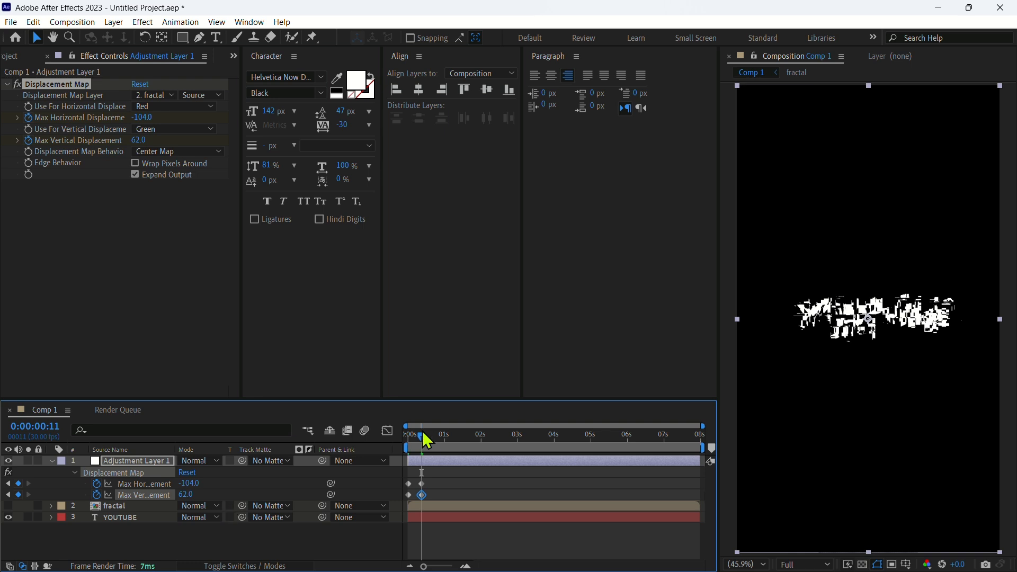
# At frame 23, set Max Horizontal Displacement to 70 and Max Vertical Displacement to 116
pyautogui.moveTo(422, 436); pyautogui.dragTo(436, 440)
pyautogui.moveTo(185, 485); pyautogui.dragTo(278, 490)
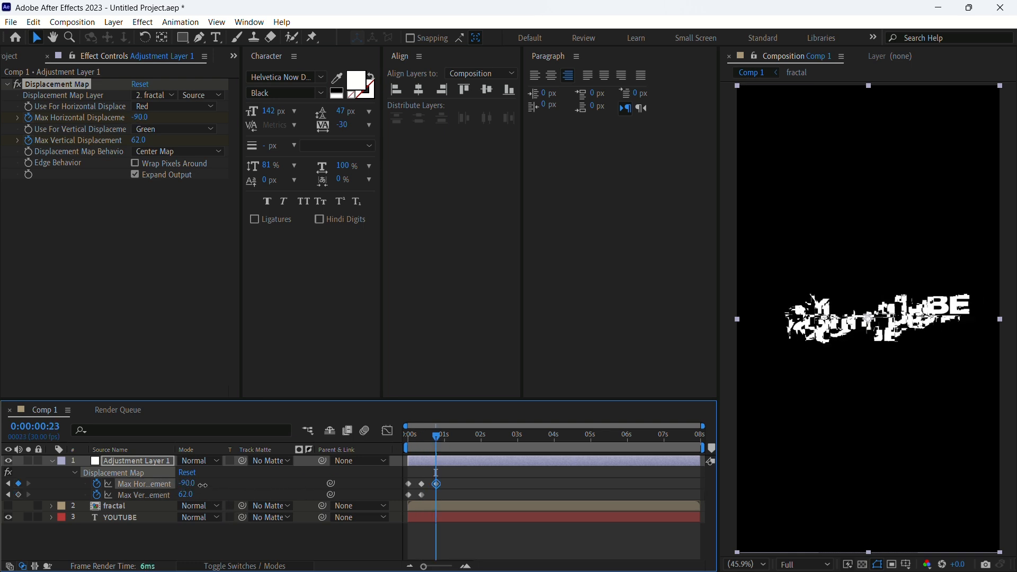
pyautogui.moveTo(190, 484); pyautogui.dragTo(317, 487)
pyautogui.moveTo(185, 495); pyautogui.dragTo(225, 497)
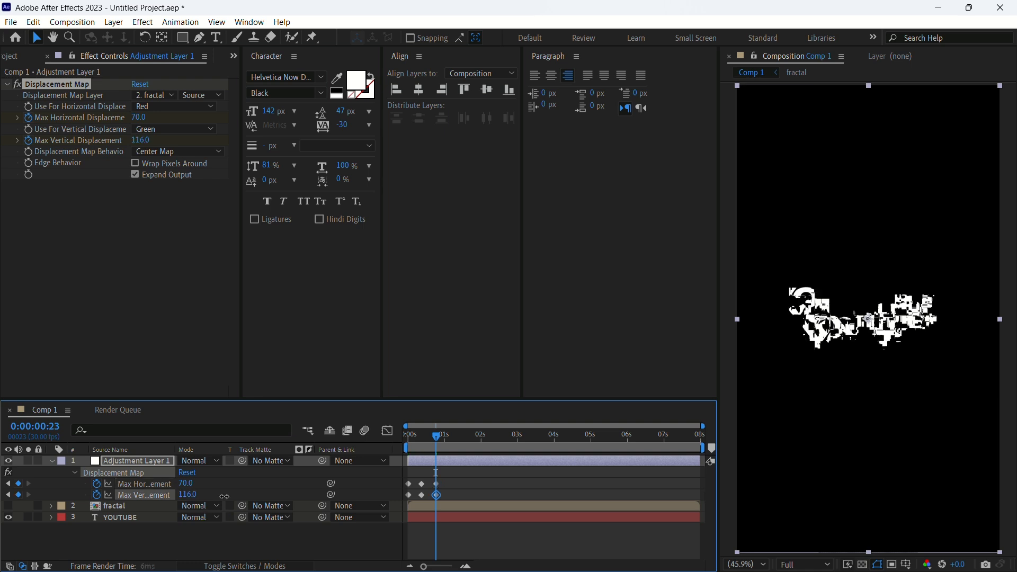
# At 1 second 5 frames, set Max Horizontal Displacement to 104 and Max Vertical Displacement to -60
pyautogui.moveTo(435, 438); pyautogui.dragTo(416, 450)
pyautogui.moveTo(182, 483); pyautogui.dragTo(377, 525)
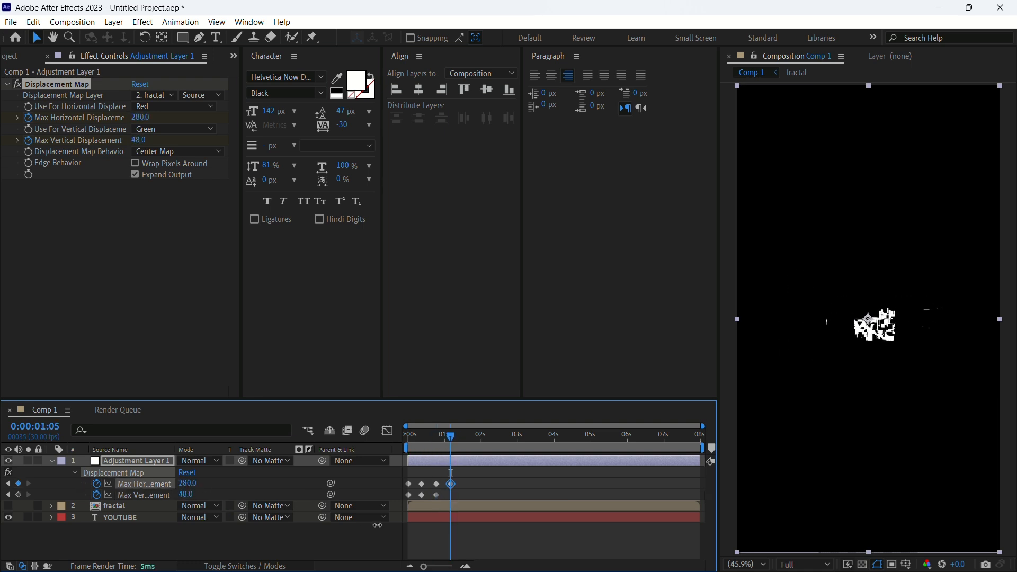
pyautogui.moveTo(184, 494)
pyautogui.mouseDown()
pyautogui.moveTo(172, 491)
pyautogui.moveTo(196, 483)
pyautogui.mouseUp()
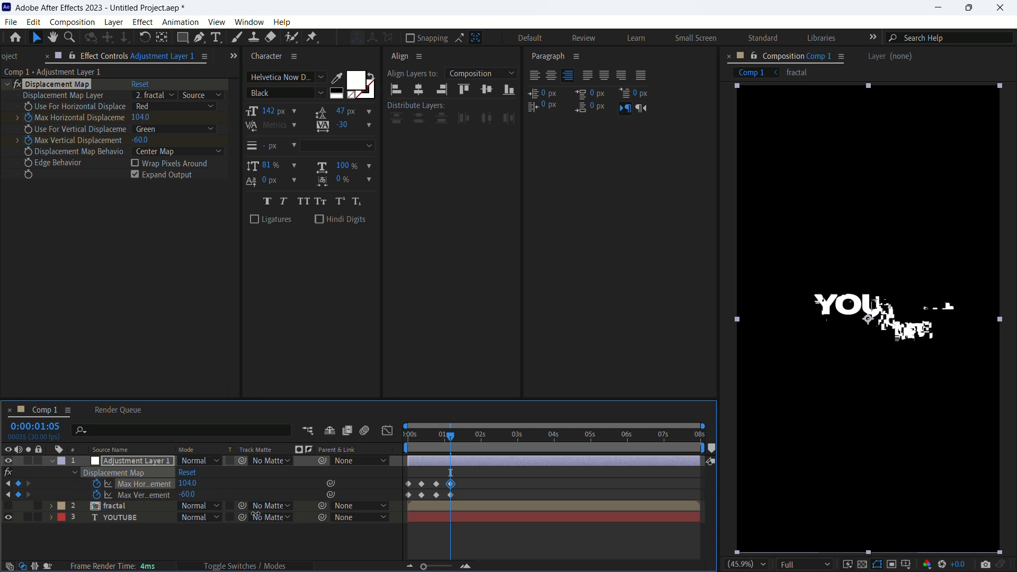
# Add another displacement keyframe with horizontal -111 and vertical -96 before 1 second 21 frames
pyautogui.moveTo(451, 436); pyautogui.dragTo(462, 447)
pyautogui.moveTo(186, 484); pyautogui.dragTo(164, 502)
pyautogui.moveTo(461, 437); pyautogui.dragTo(470, 441)
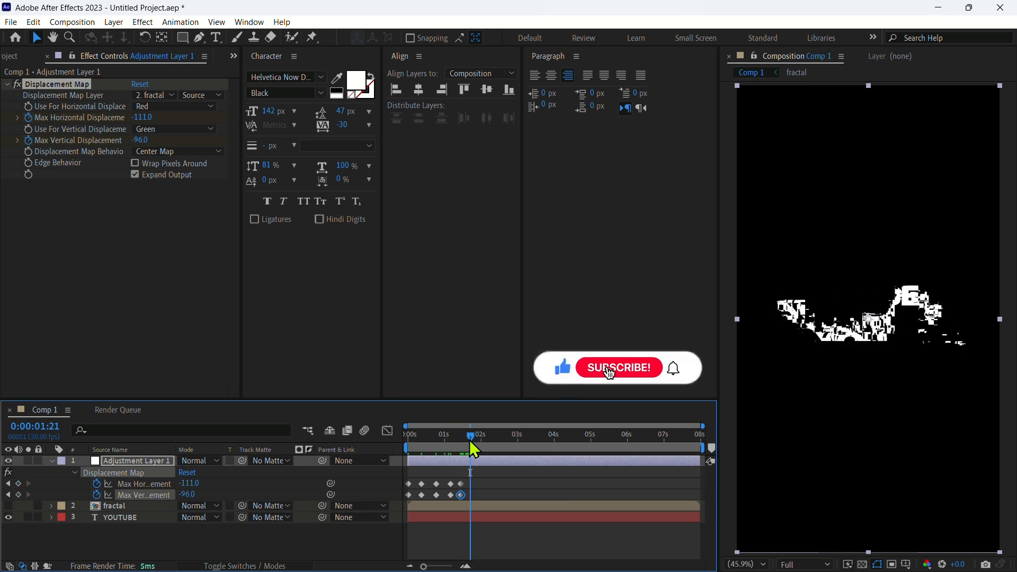
# At 1 second 21 frames, set both Max Horizontal and Max Vertical Displacement to 0
pyautogui.click(187, 484)
pyautogui.write('0')
pyautogui.press('Return')
pyautogui.click(187, 495)
pyautogui.write('0')
pyautogui.press('Return')
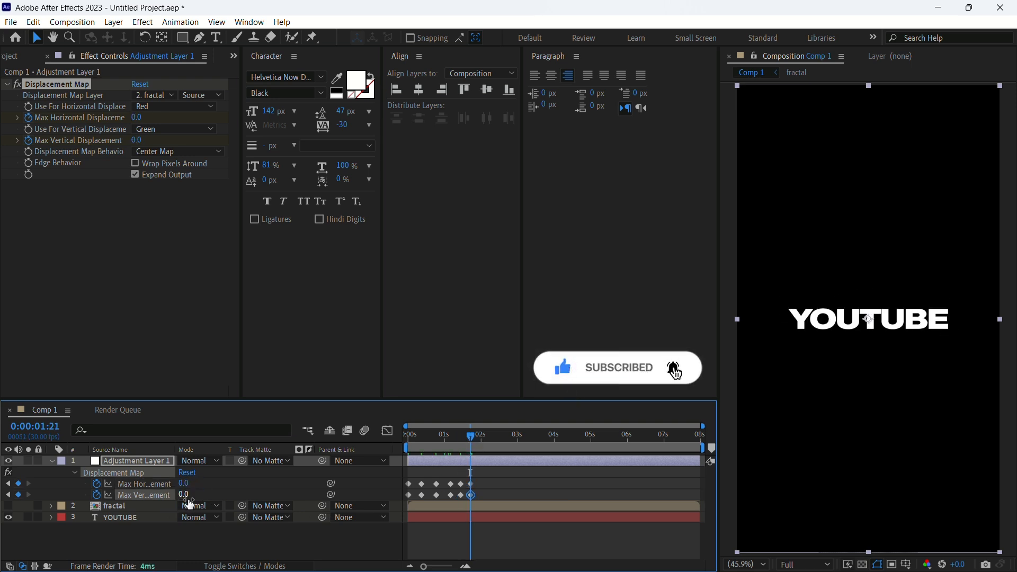
# Set both displacement values at the first keyframes to 0 and preview the animation
pyautogui.moveTo(471, 436); pyautogui.dragTo(301, 428)
pyautogui.click(408, 484)
pyautogui.click(185, 483)
pyautogui.write('0')
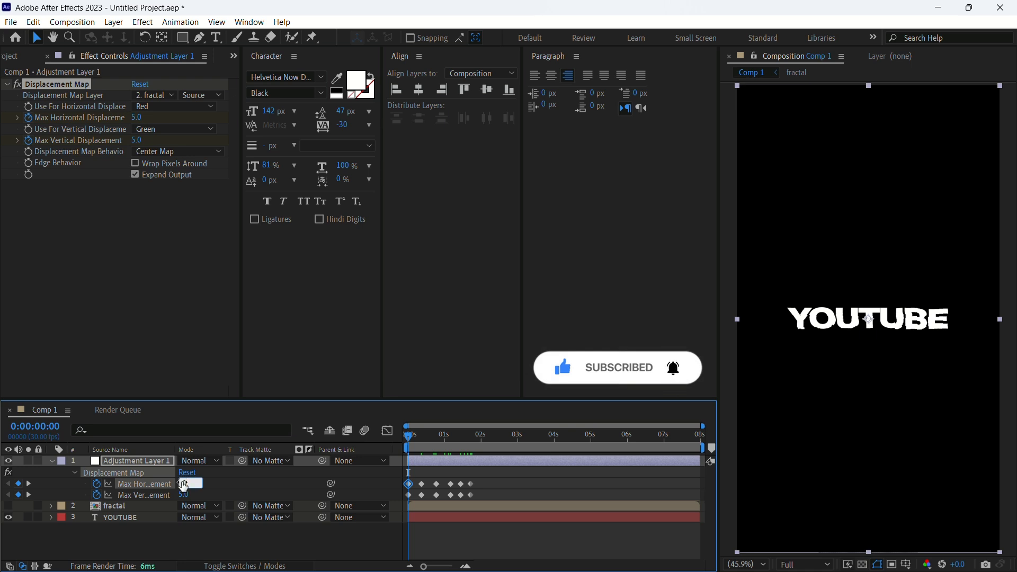
pyautogui.press('Return')
pyautogui.click(185, 495)
pyautogui.write('0')
pyautogui.press('Return')
pyautogui.press('space')
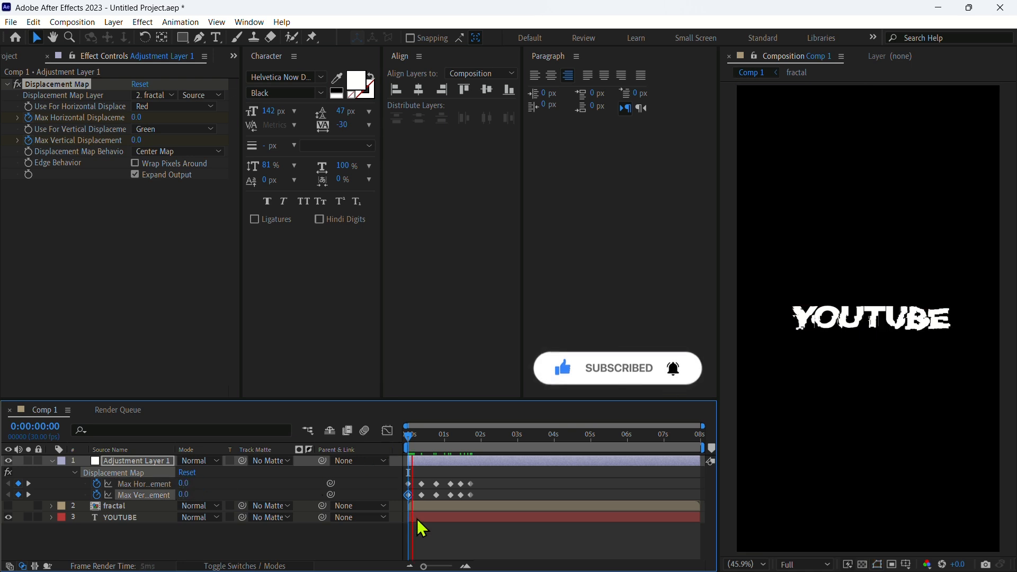
pyautogui.press('space')
# Select all displacement keyframes and convert them to hold keyframes
pyautogui.moveTo(408, 455); pyautogui.dragTo(443, 495)
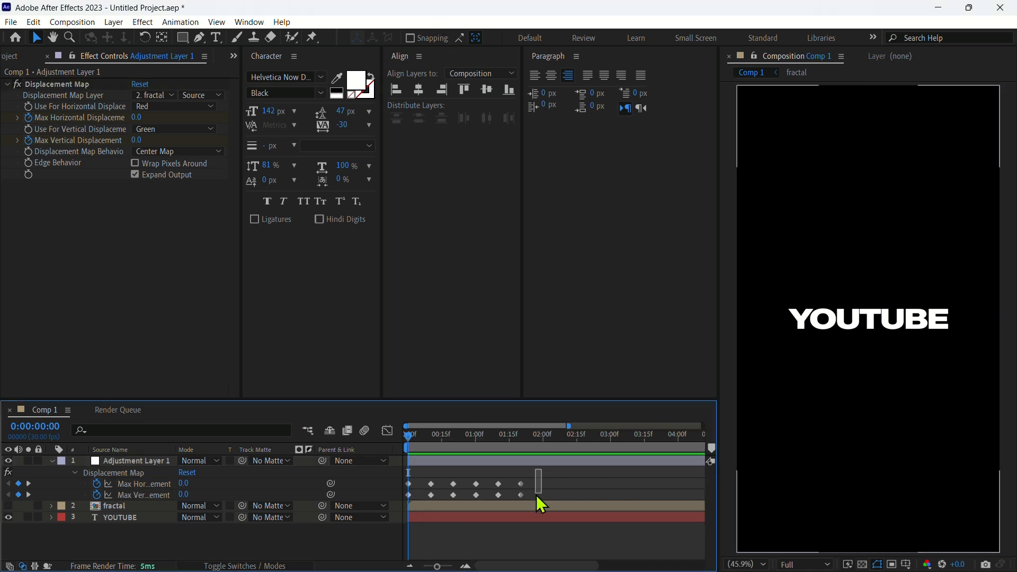
pyautogui.moveTo(536, 495); pyautogui.dragTo(408, 507)
pyautogui.rightClick(431, 485)
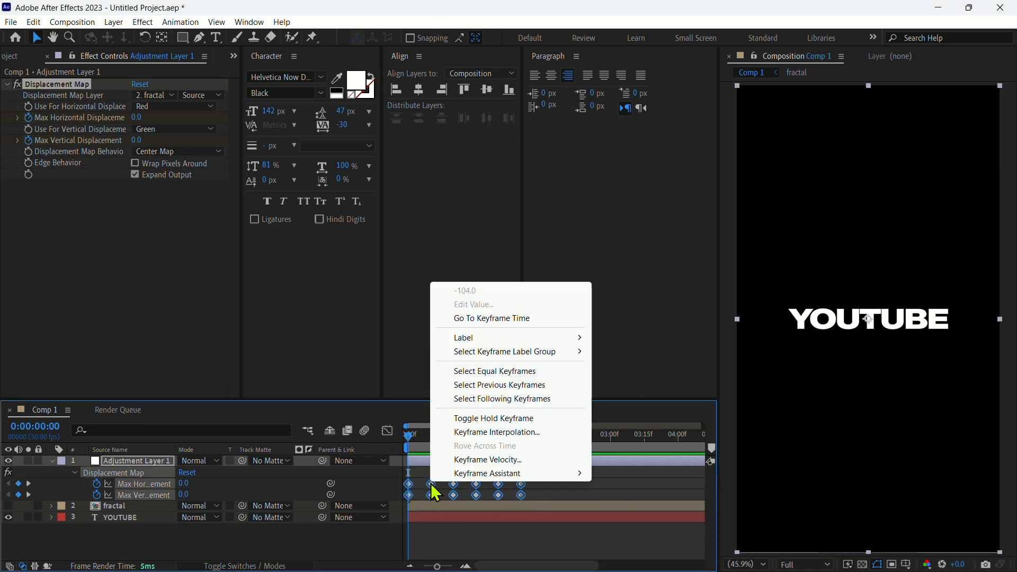
pyautogui.click(474, 419)
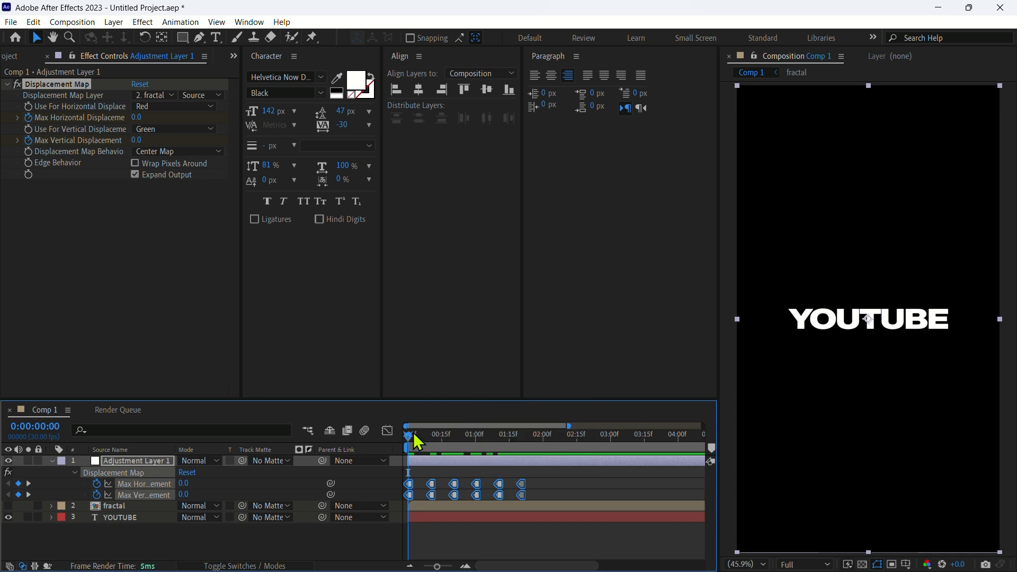
pyautogui.press('space')
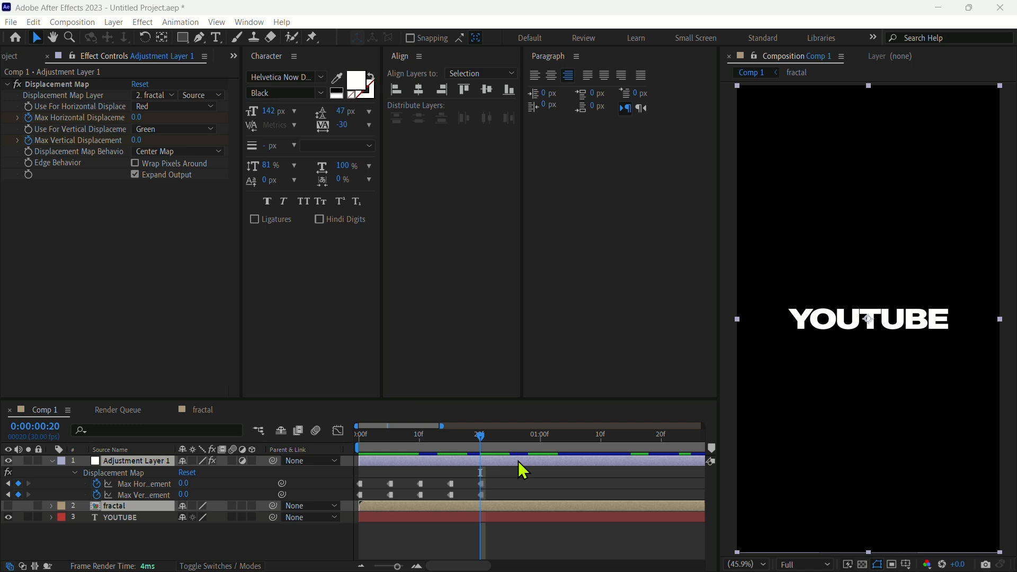
# Trim the adjustment layer and the fractal layer to end at 20 frames
pyautogui.click(494, 544)
pyautogui.click(493, 461)
pyautogui.hotkey('alt', ']')
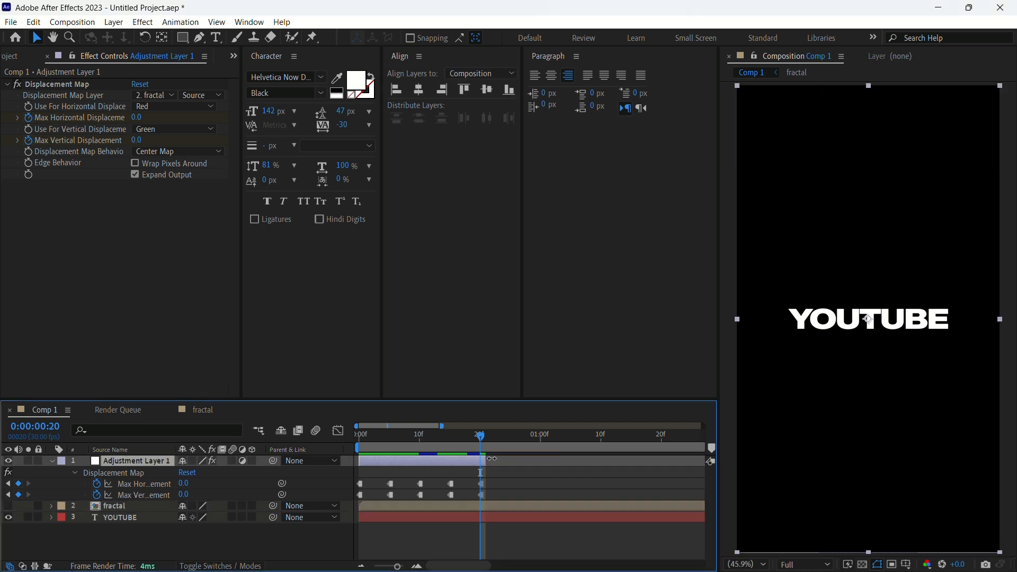
pyautogui.click(482, 504)
pyautogui.hotkey('alt', ']')
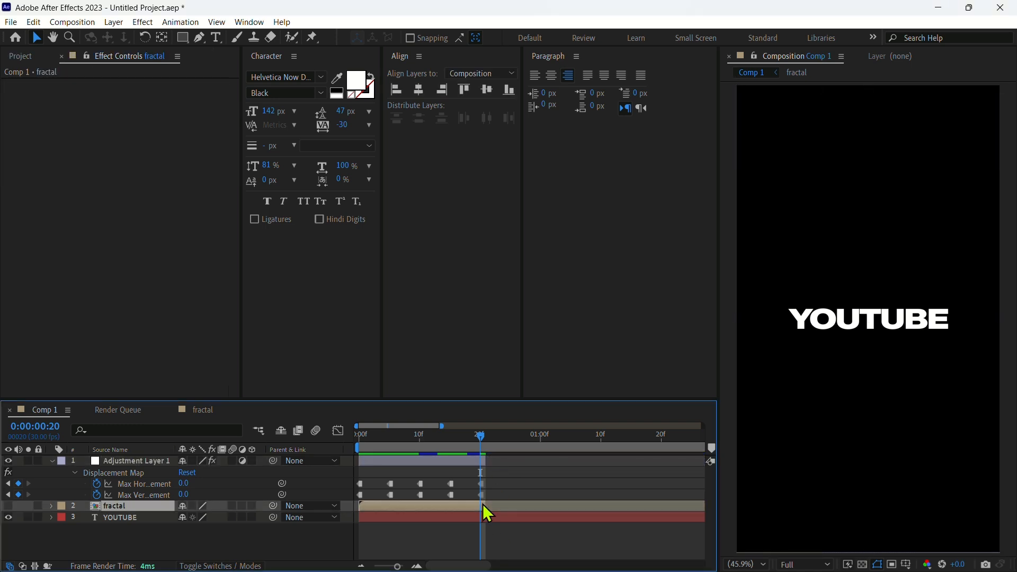
# Pre-compose the adjustment and fractal layers into a new composition named Glitch
pyautogui.keyDown('ctrl'); pyautogui.click(422, 462); pyautogui.keyUp('ctrl')
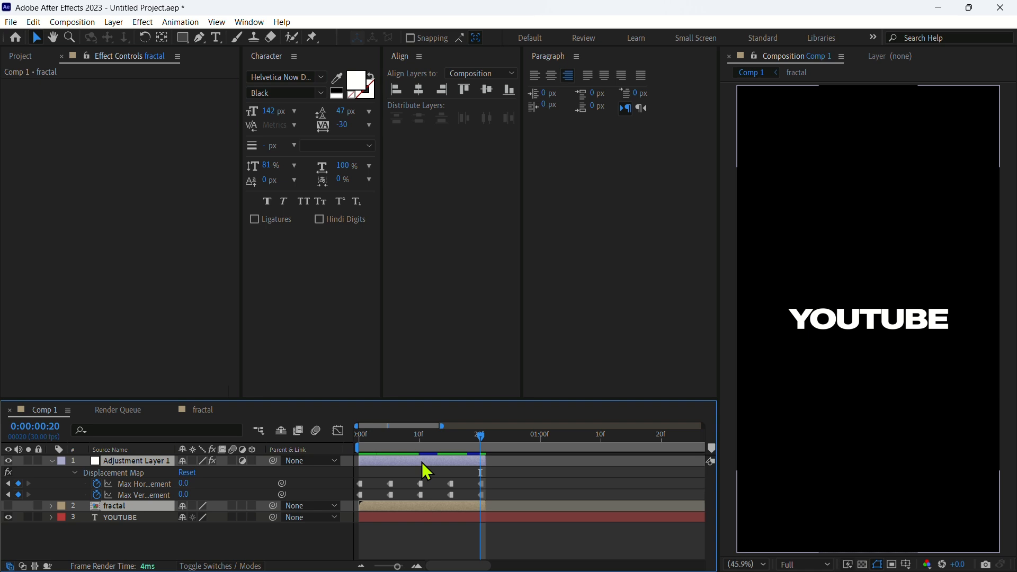
pyautogui.rightClick(422, 462)
pyautogui.click(456, 378)
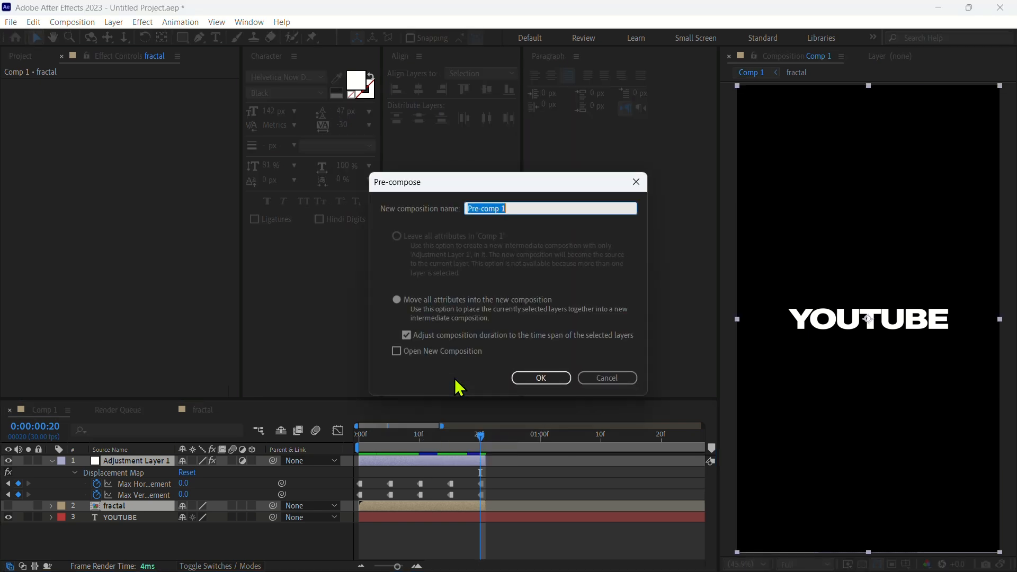
pyautogui.write('G')
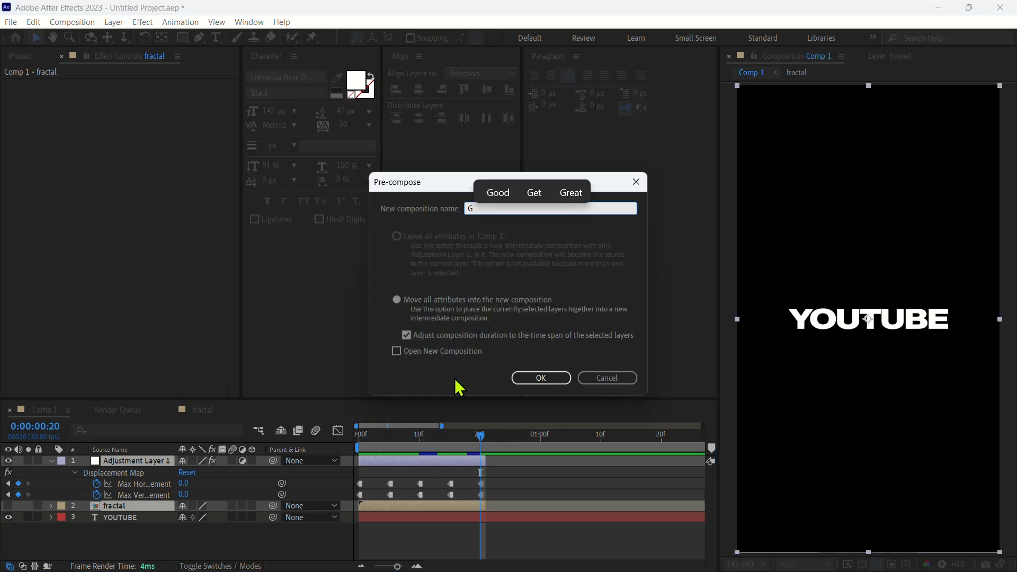
pyautogui.write('lich')
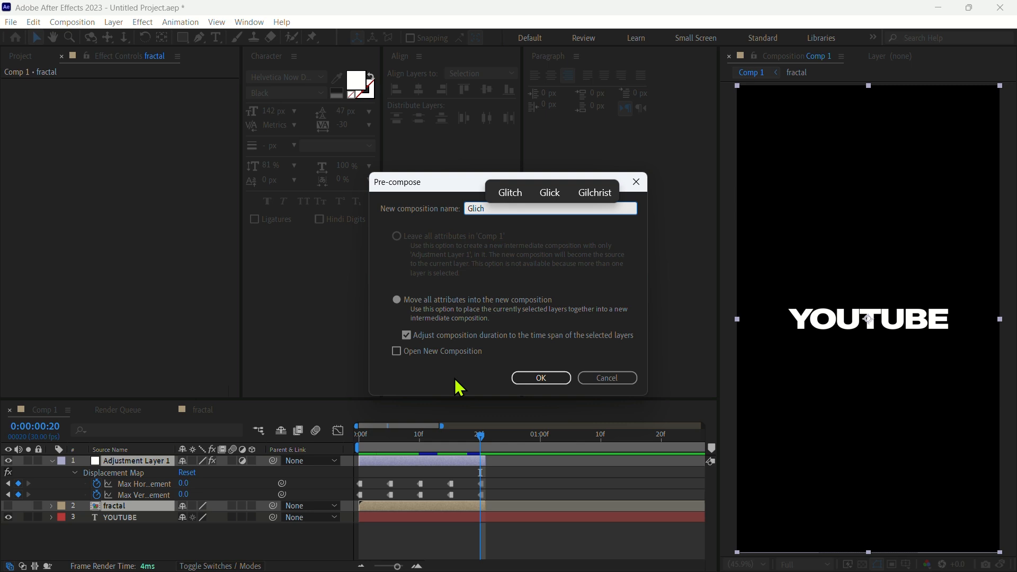
pyautogui.click(513, 204)
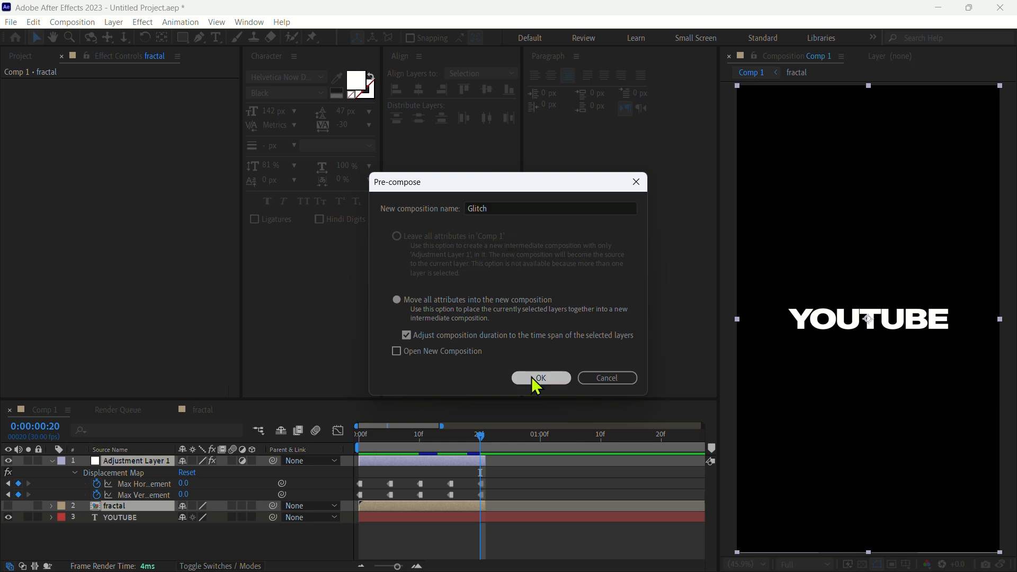
pyautogui.click(537, 379)
# Add a new adjustment layer to the composition
pyautogui.press('Home')
pyautogui.rightClick(386, 511)
pyautogui.click(243, 504)
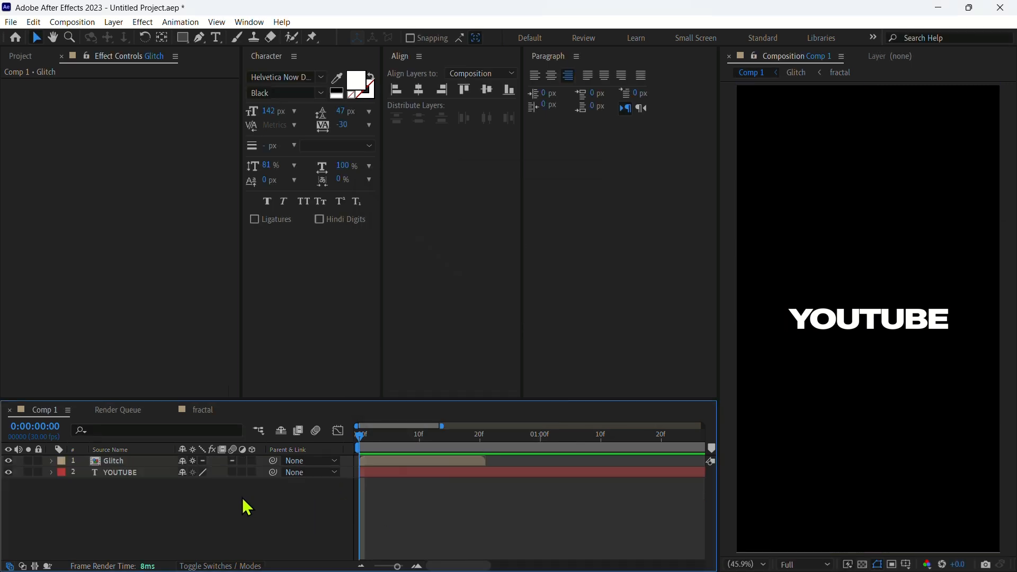
pyautogui.rightClick(425, 512)
pyautogui.moveTo(466, 358)
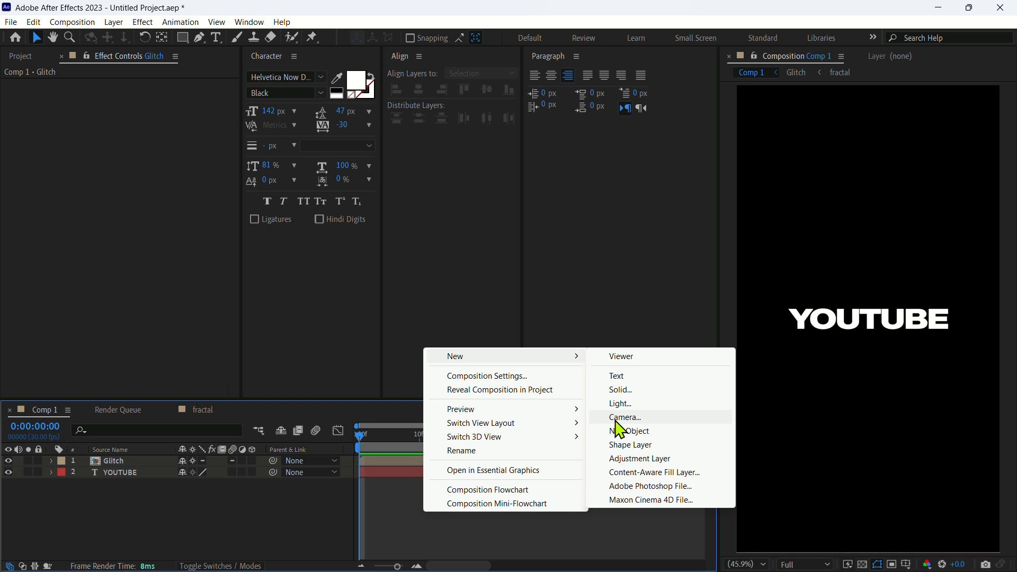
pyautogui.click(633, 458)
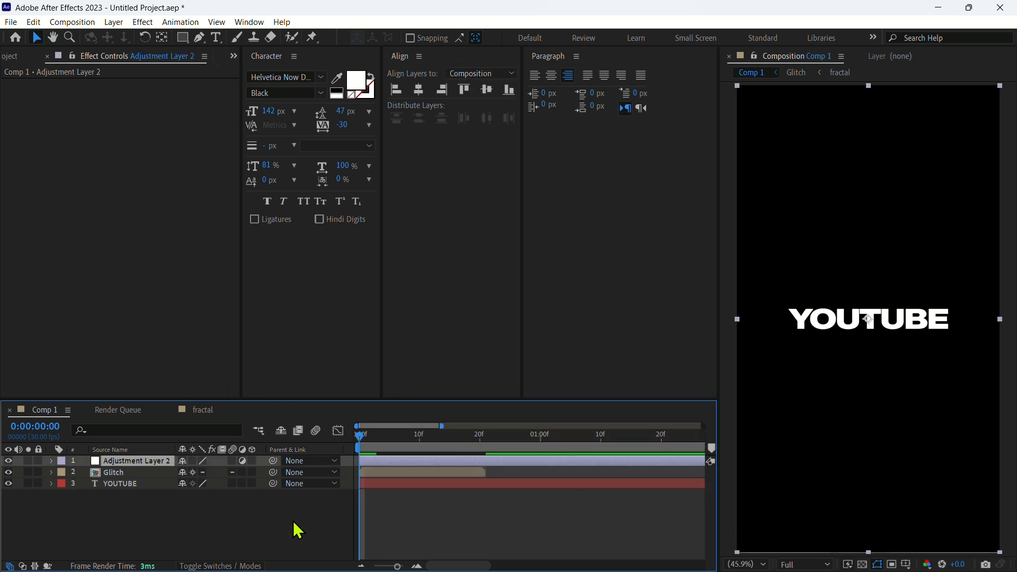
# Apply the VR Chromatic Aberrations effect to the new adjustment layer
pyautogui.hotkey('ctrl', 'space')
pyautogui.write('vr')
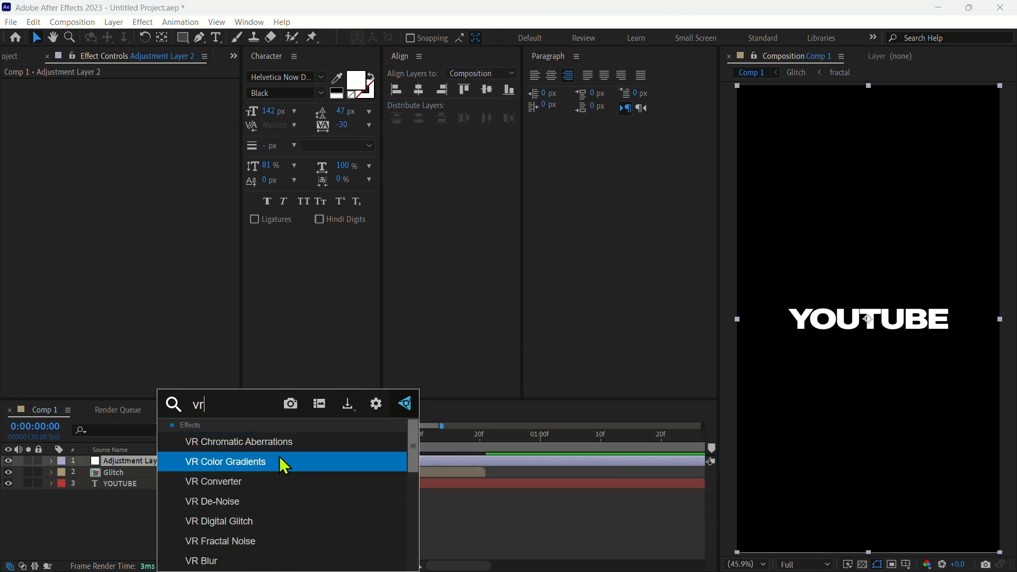
pyautogui.click(286, 447)
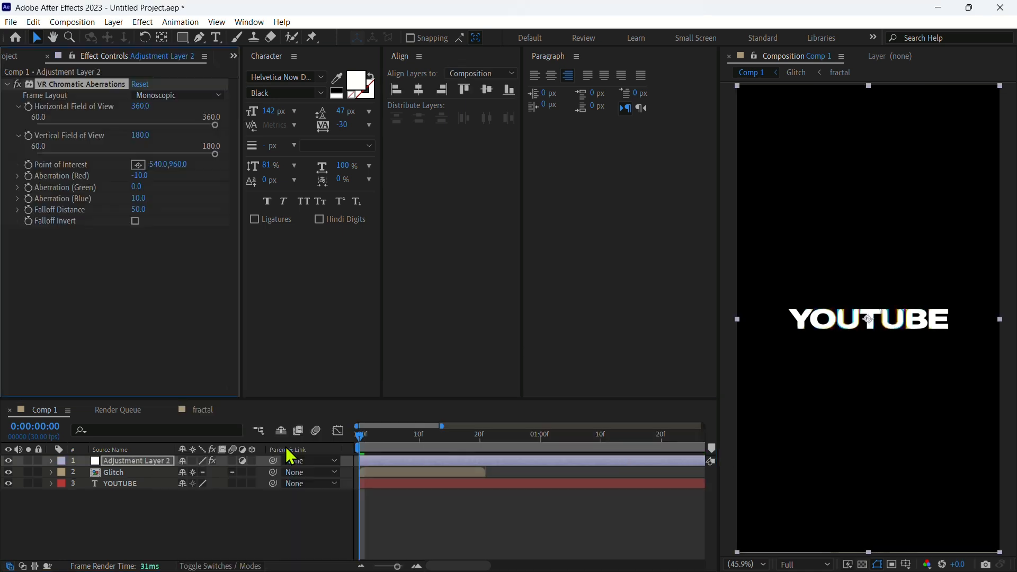
# Trim the new adjustment layer to run from 20 frames to 1 second 10 frames
pyautogui.click(403, 518)
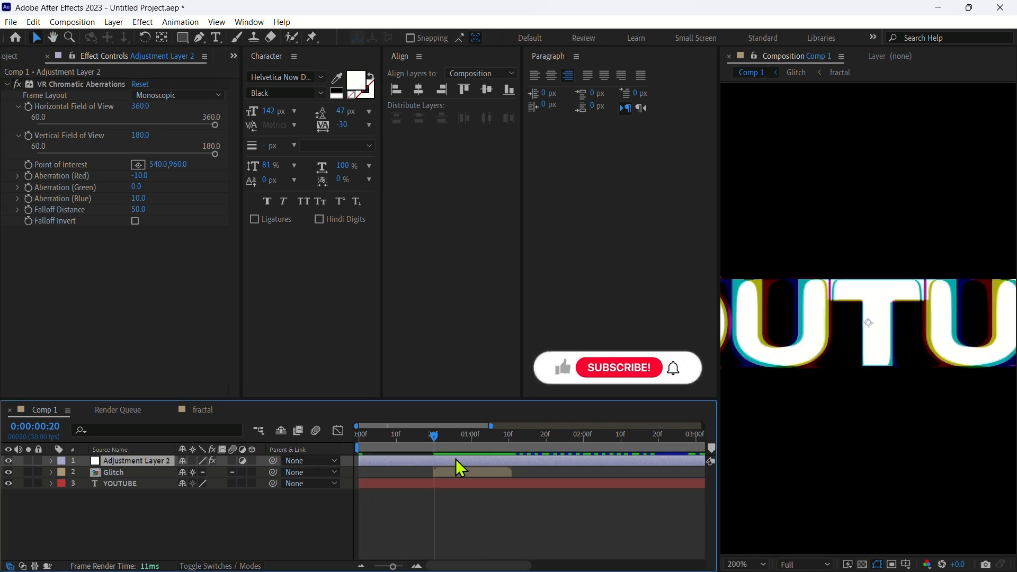
pyautogui.hotkey('alt', '[')
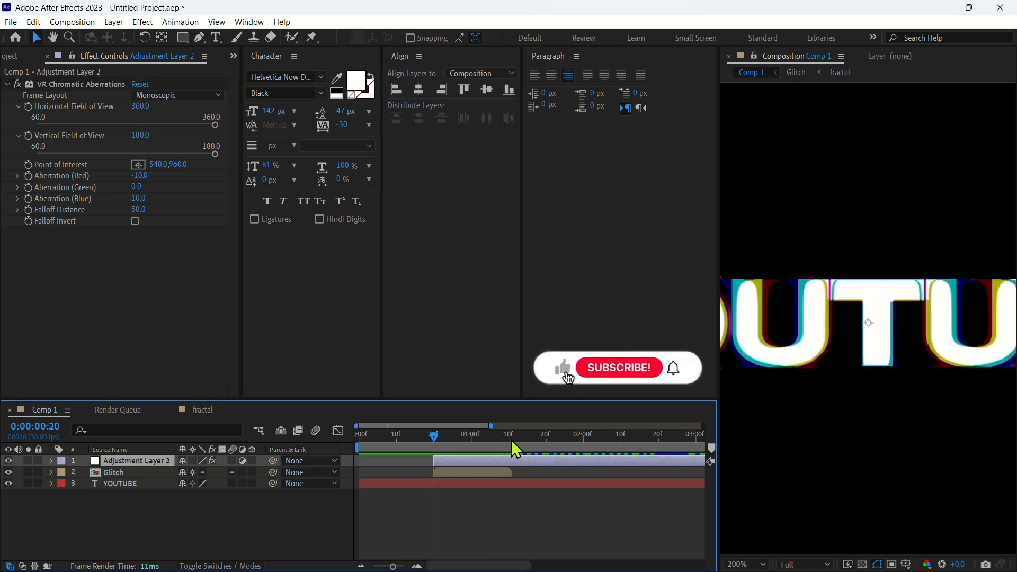
pyautogui.moveTo(511, 440); pyautogui.dragTo(511, 437)
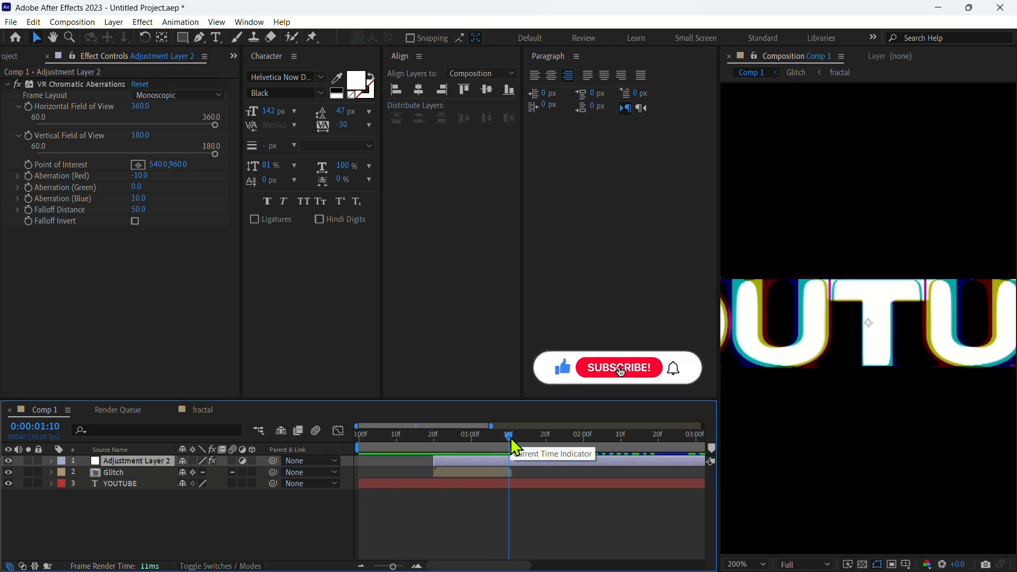
pyautogui.hotkey('alt', ']')
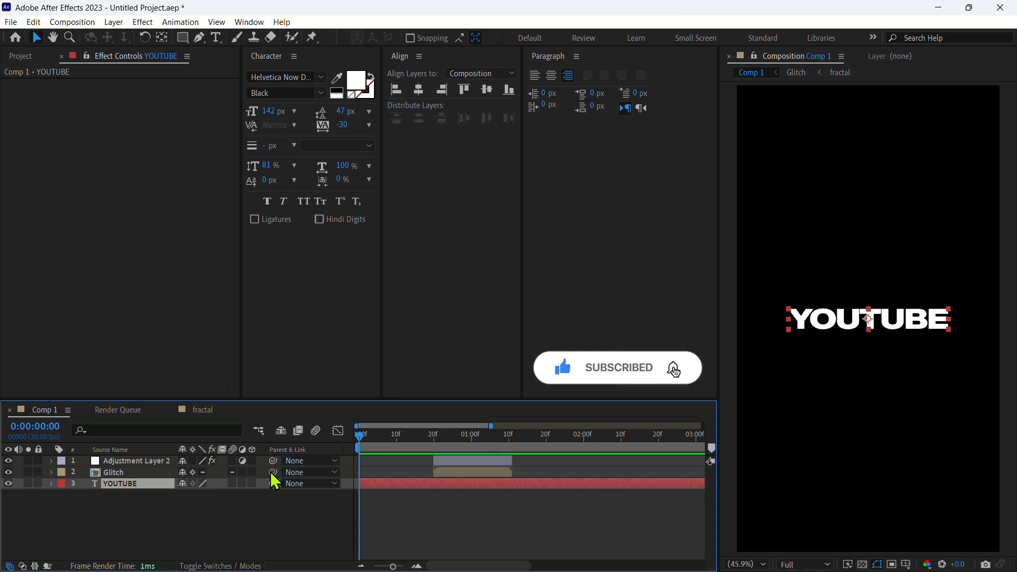
pyautogui.press('space')
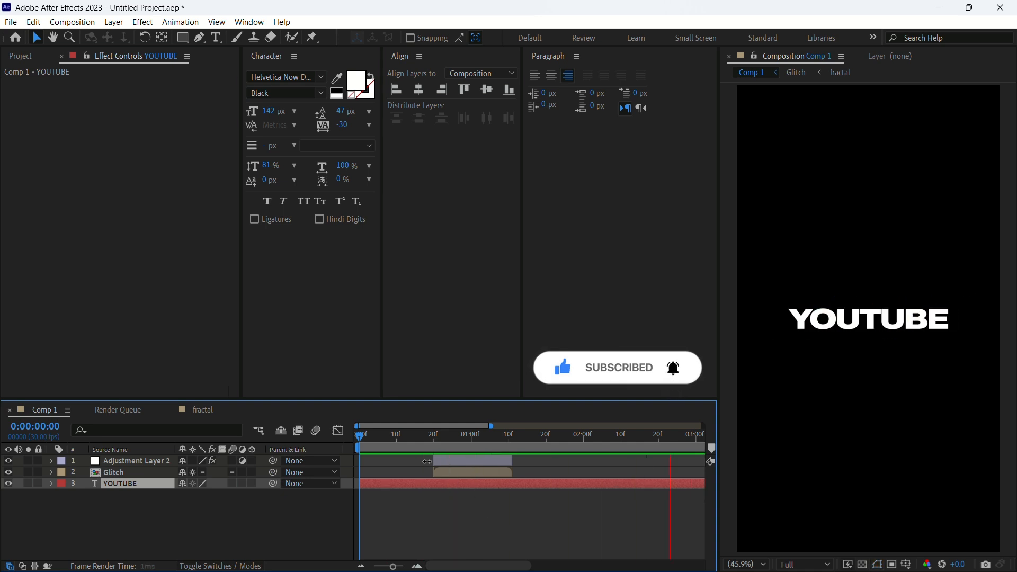
# Play back the composition from the start to review the glitch text reveal
pyautogui.click(437, 529)
pyautogui.press('space')
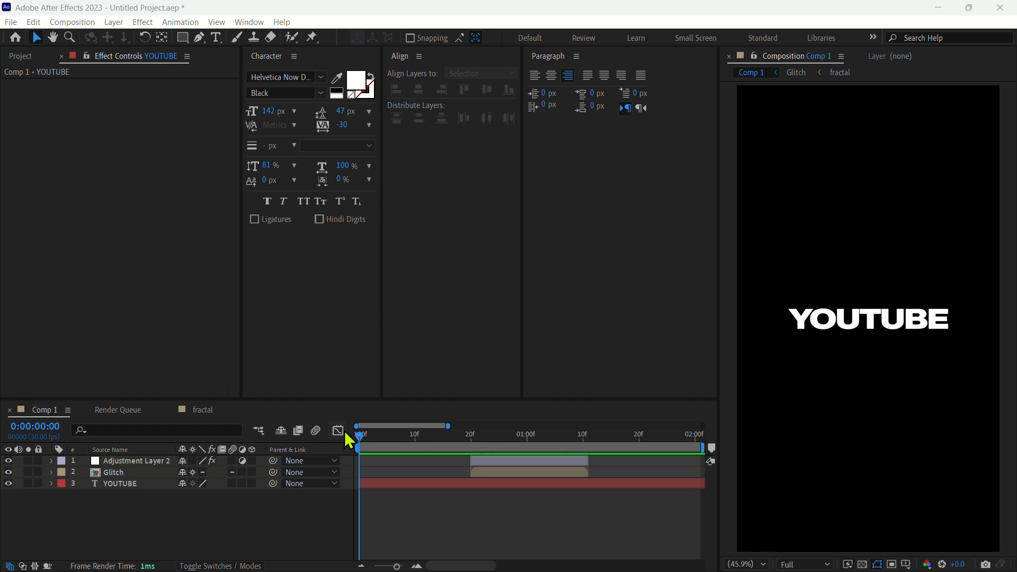
pyautogui.click(352, 434)
pyautogui.press('space')
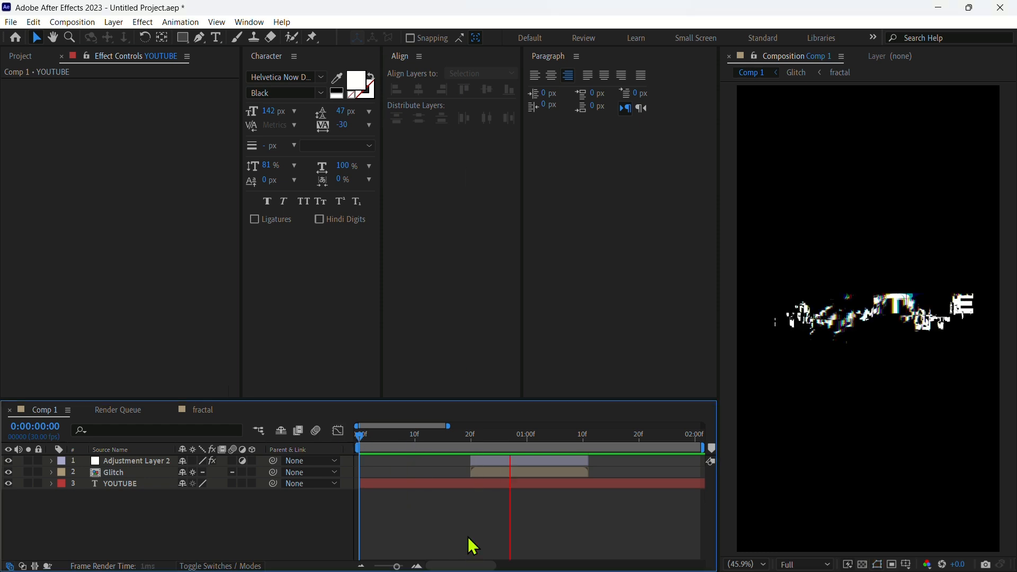